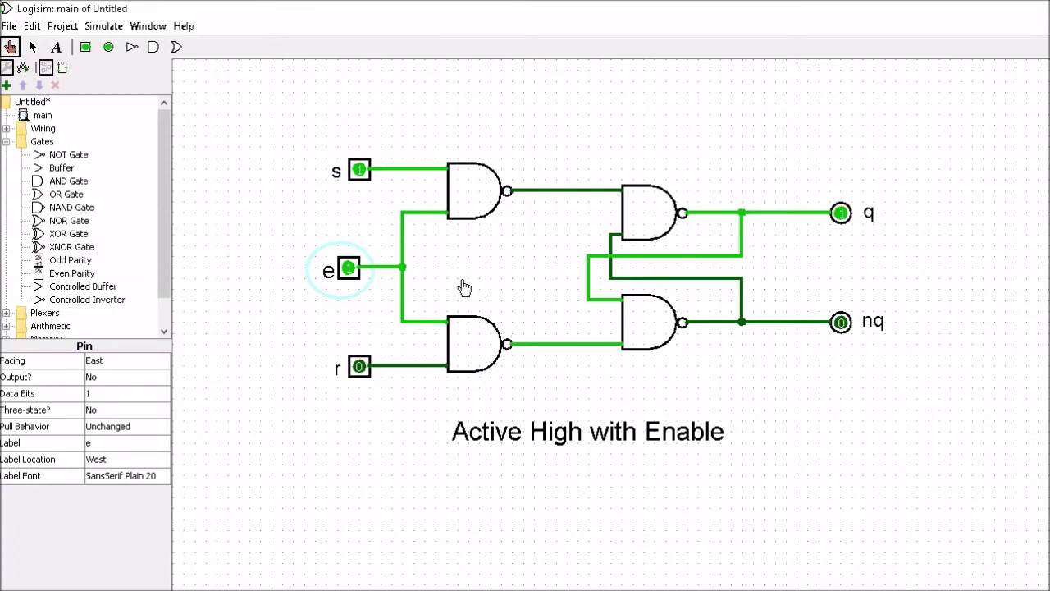
# Step: Set the enable input e to 0 and toggle s and r repeatedly to test the latch while disabled
pyautogui.click(349, 270)
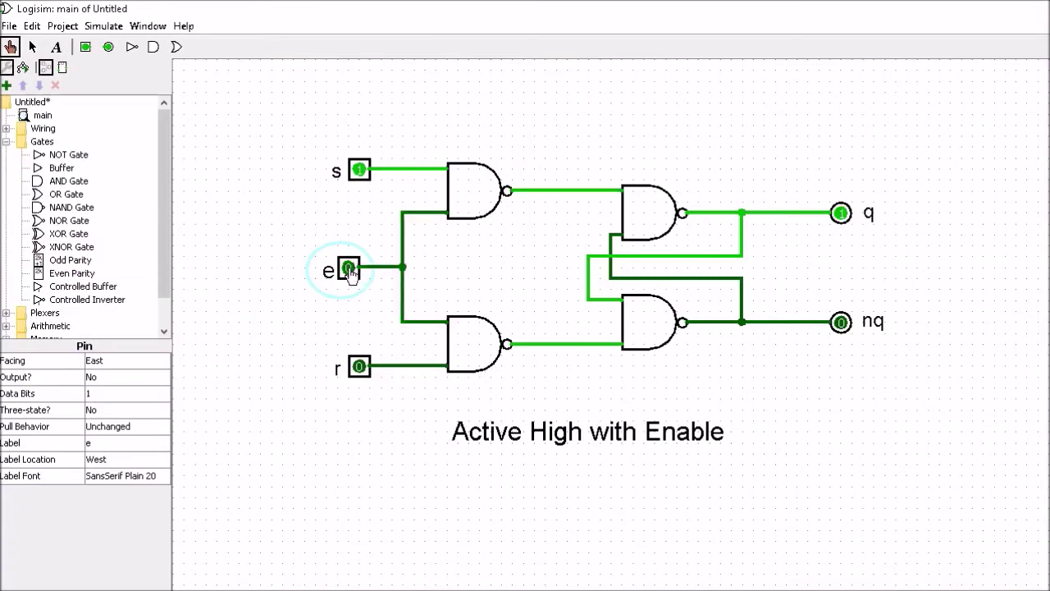
pyautogui.click(358, 170)
pyautogui.click(358, 366)
pyautogui.click(359, 170)
pyautogui.click(358, 367)
pyautogui.click(359, 170)
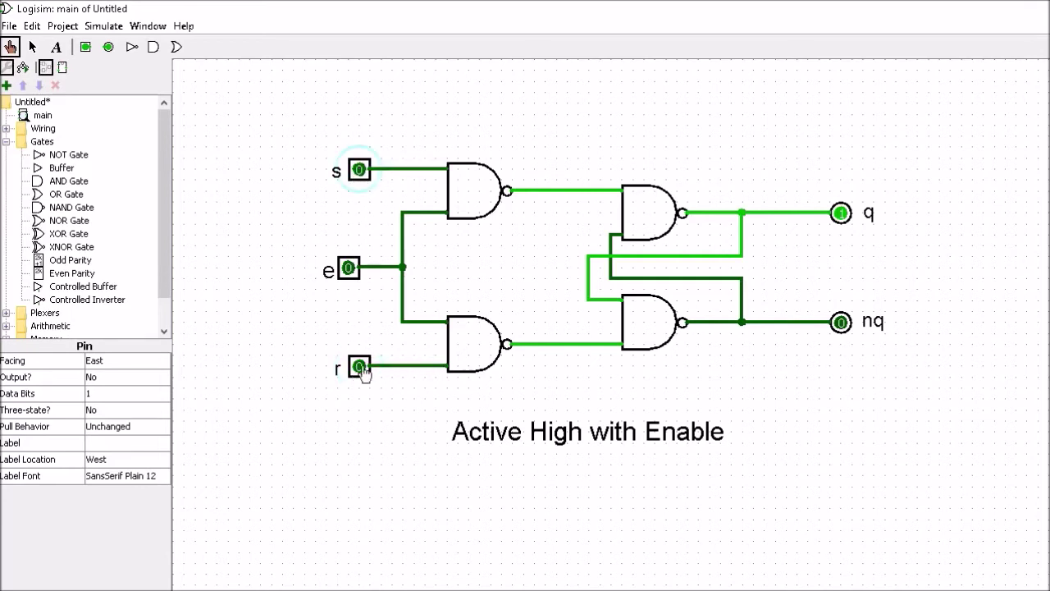
pyautogui.click(359, 367)
pyautogui.click(358, 170)
pyautogui.click(359, 367)
# Step: Set e to 1 and alternately toggle s and r to test setting and resetting the enabled latch, ending with r at 1
pyautogui.click(345, 274)
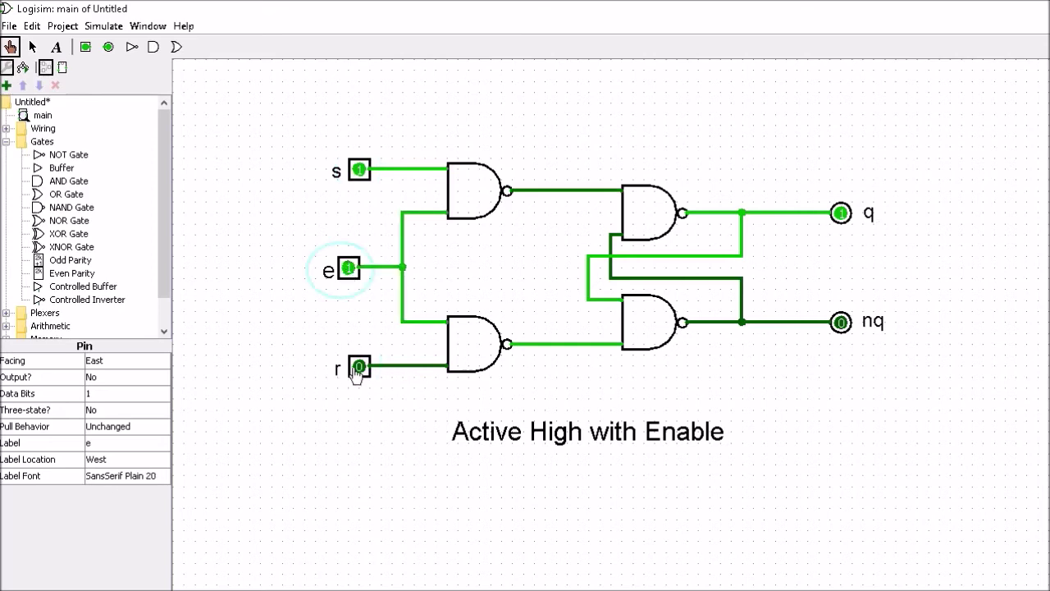
pyautogui.click(360, 171)
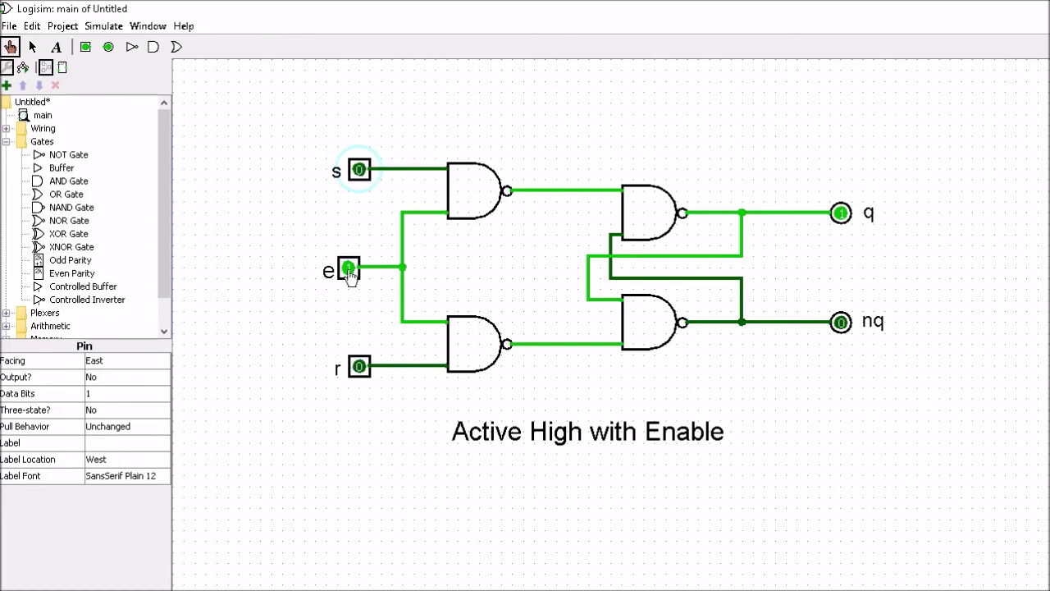
pyautogui.click(358, 368)
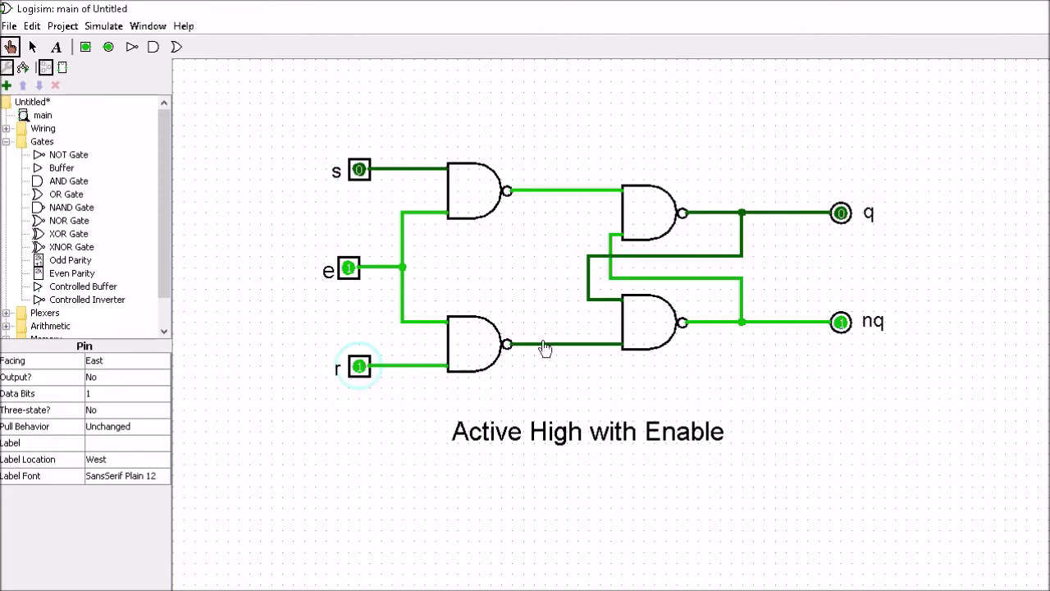
pyautogui.click(361, 368)
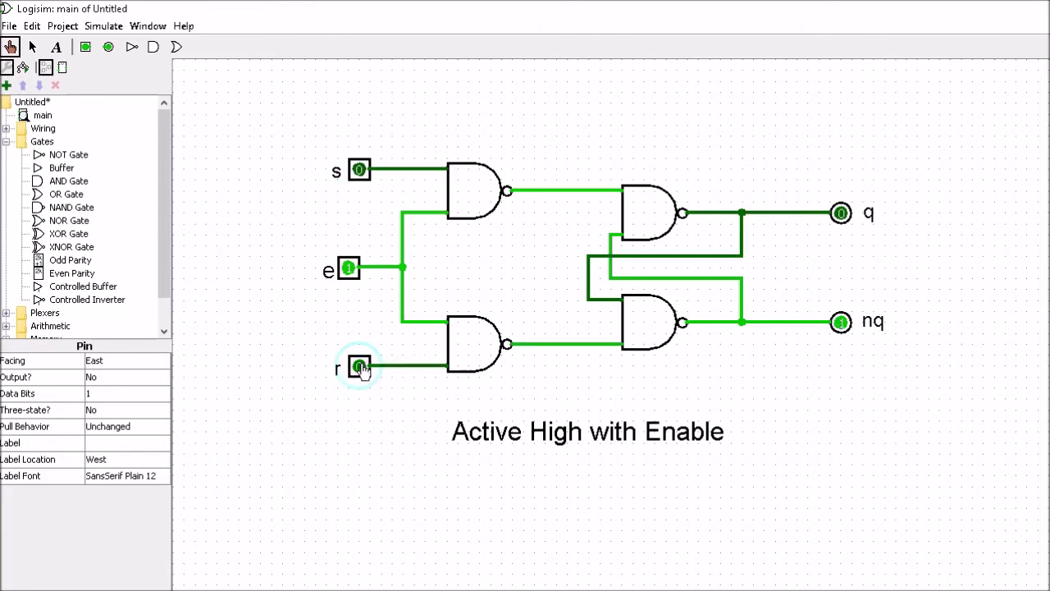
pyautogui.click(358, 171)
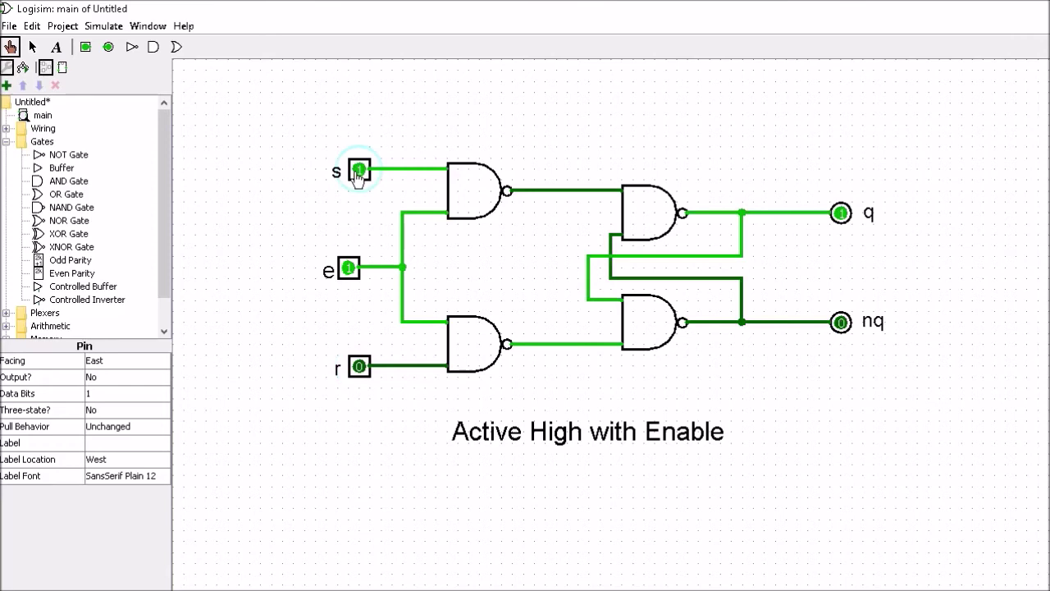
pyautogui.click(359, 172)
pyautogui.click(360, 367)
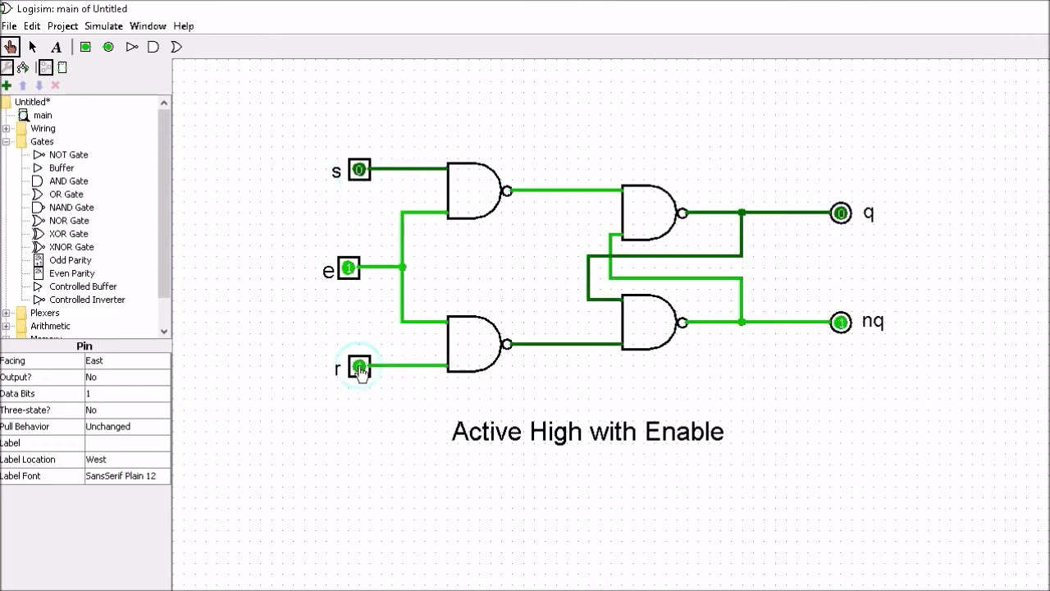
pyautogui.click(361, 368)
pyautogui.click(361, 171)
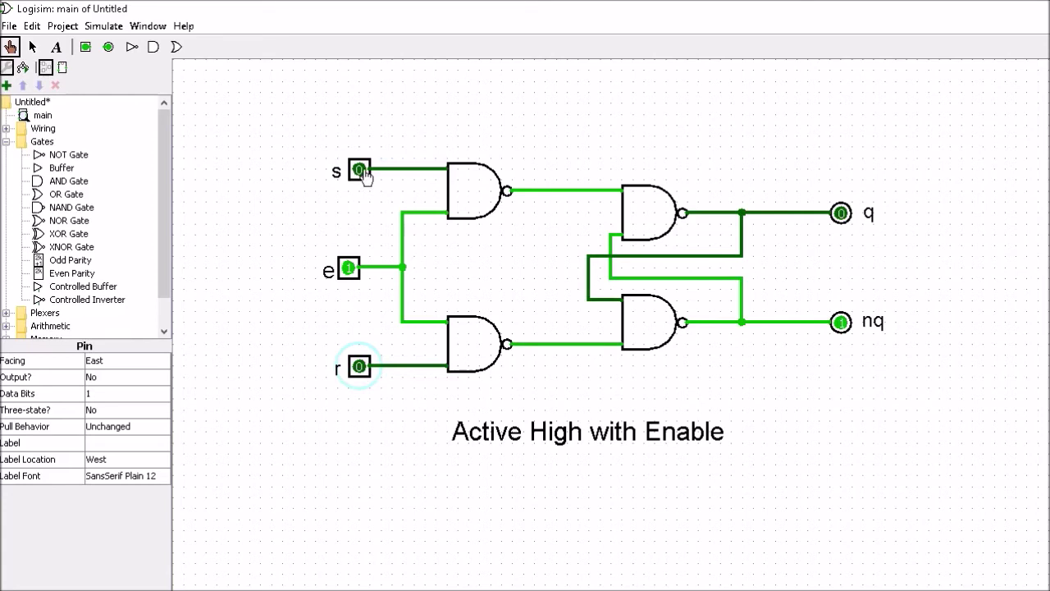
pyautogui.click(361, 172)
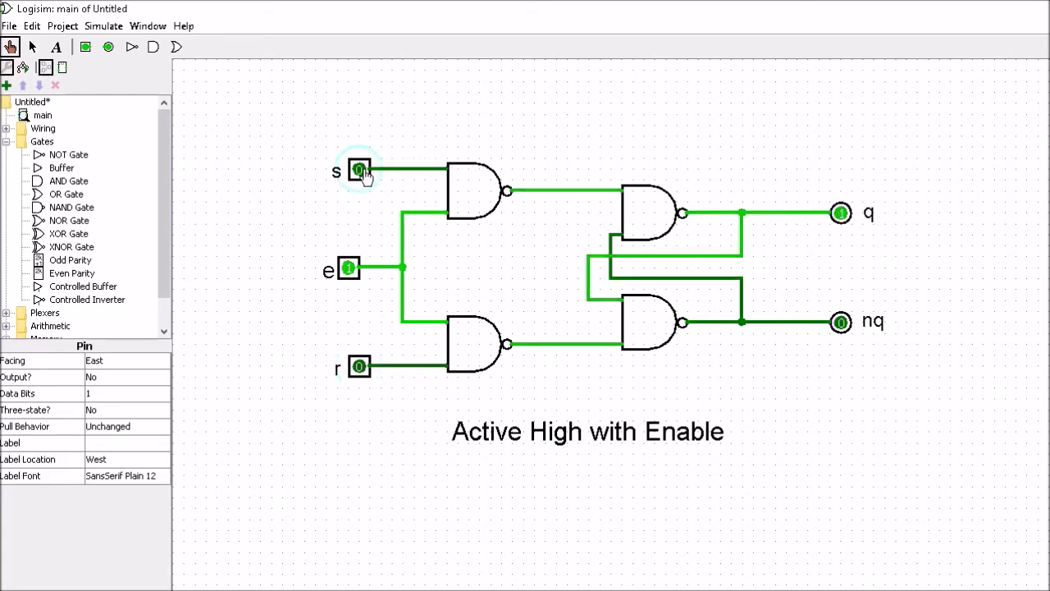
pyautogui.click(359, 367)
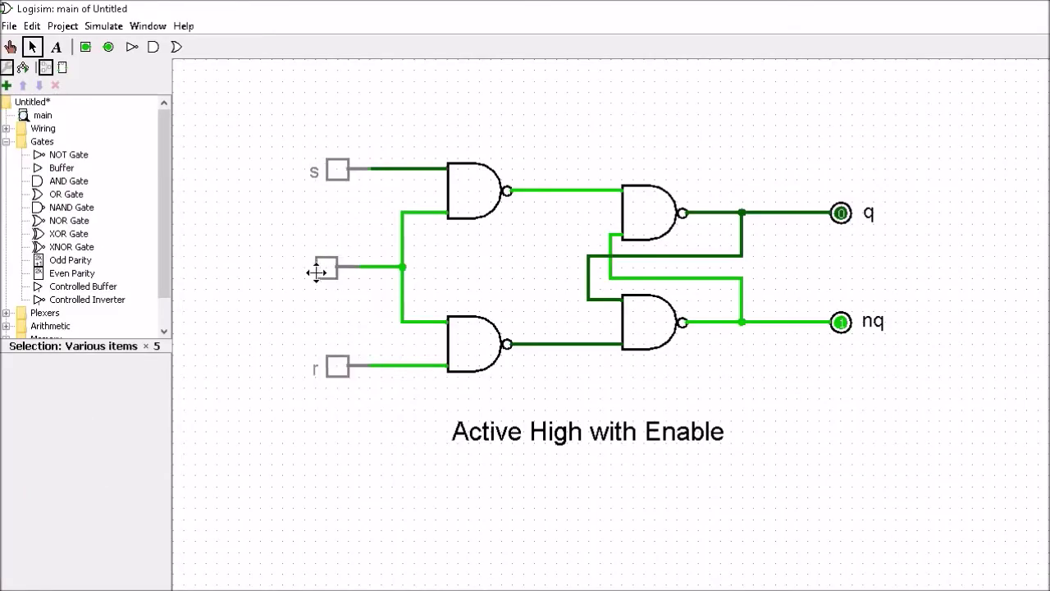
# Step: Move the s, e and r inputs farther from the NAND gates and place a south-facing NOT gate below the s wire
pyautogui.moveTo(326, 268); pyautogui.dragTo(280, 265)
pyautogui.click(68, 155)
pyautogui.click(106, 361)
pyautogui.click(106, 386)
pyautogui.click(337, 217)
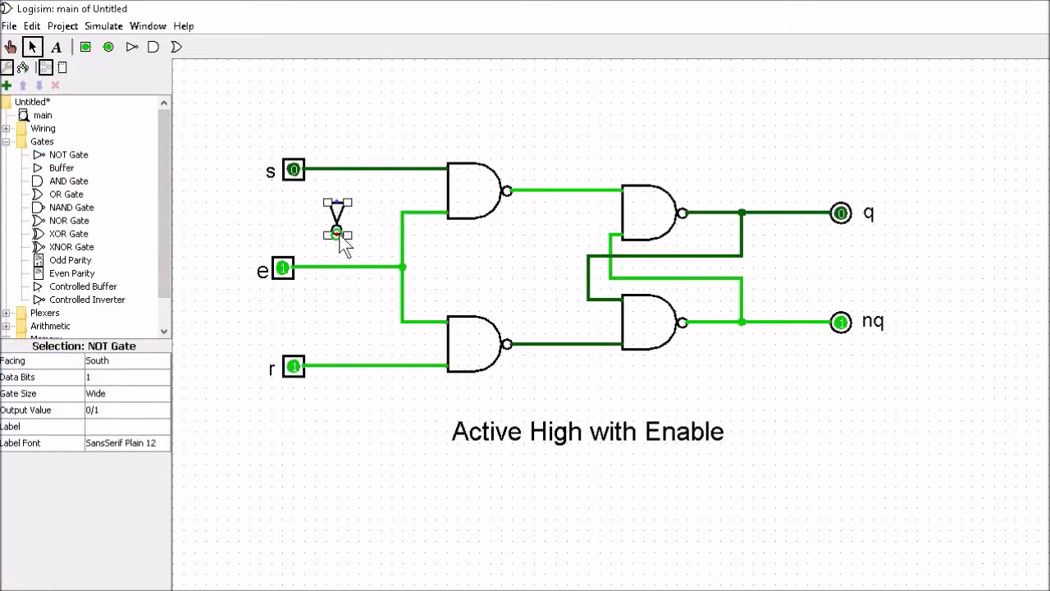
# Step: Wire s through the NOT gate to the lower NAND gate's second input and delete the r pin with its old wire
pyautogui.moveTo(333, 174)
pyautogui.mouseDown()
pyautogui.moveTo(338, 351)
pyautogui.moveTo(399, 375)
pyautogui.moveTo(447, 365)
pyautogui.mouseUp()
pyautogui.click(364, 367)
pyautogui.press('Delete')
pyautogui.click(294, 367)
pyautogui.press('Delete')
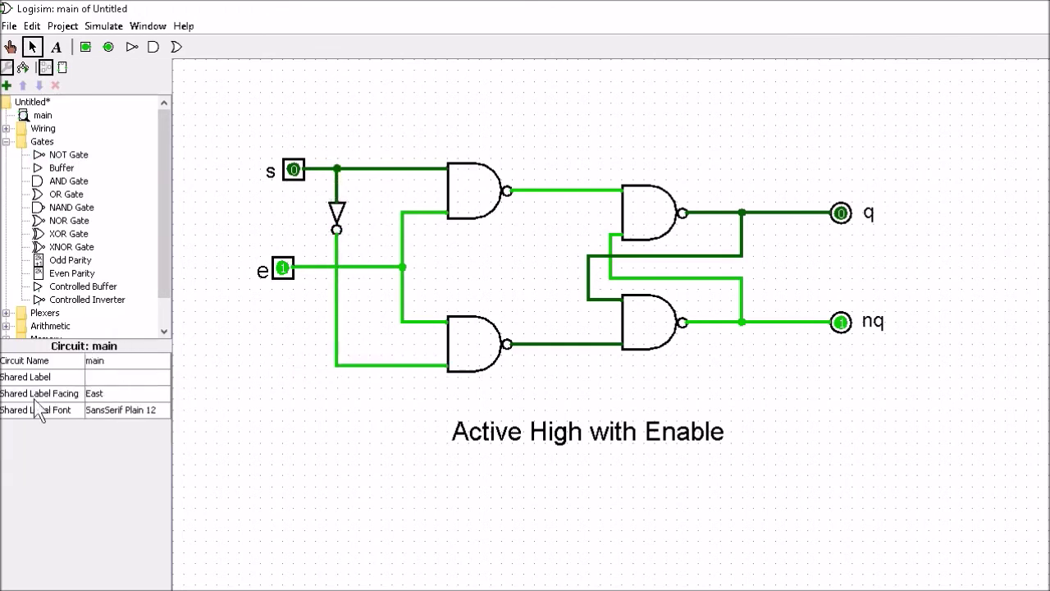
# Step: Set s to 1, switch e off and on, and toggle s repeatedly while e is 1 to test the outputs
pyautogui.click(10, 47)
pyautogui.click(292, 170)
pyautogui.click(282, 269)
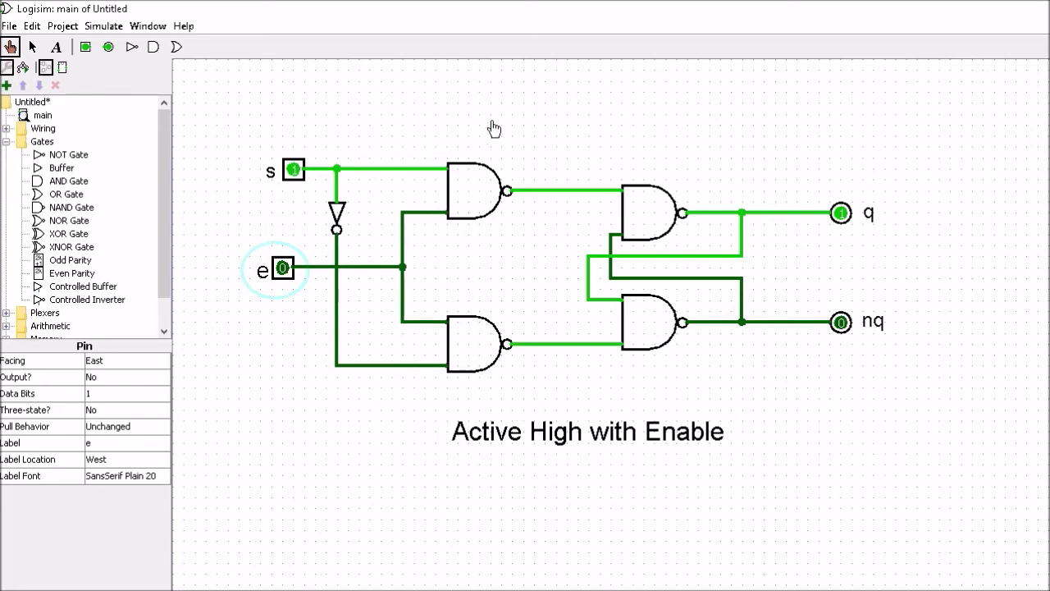
pyautogui.click(283, 271)
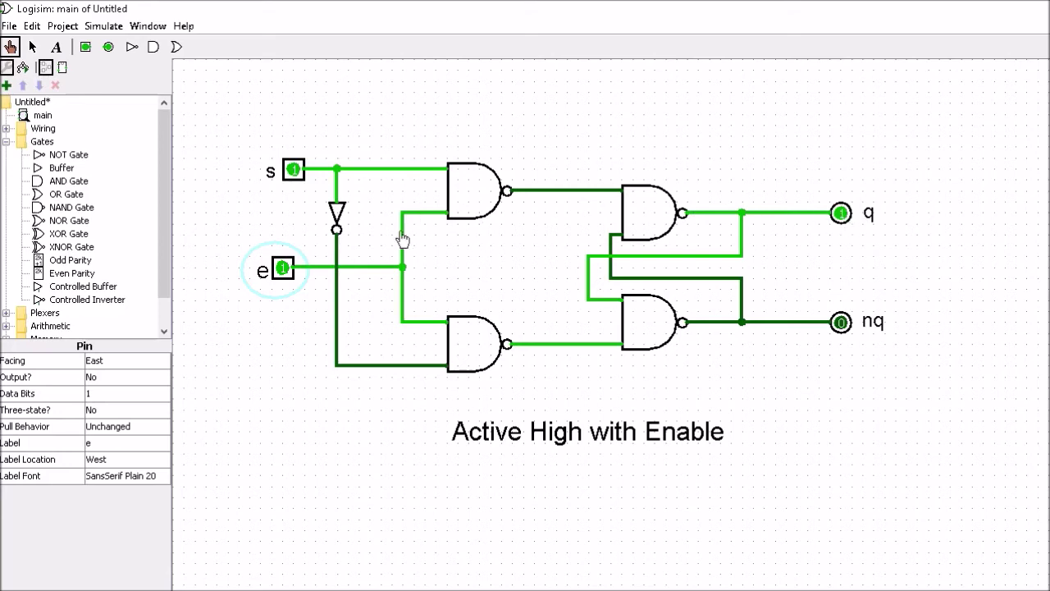
pyautogui.click(294, 172)
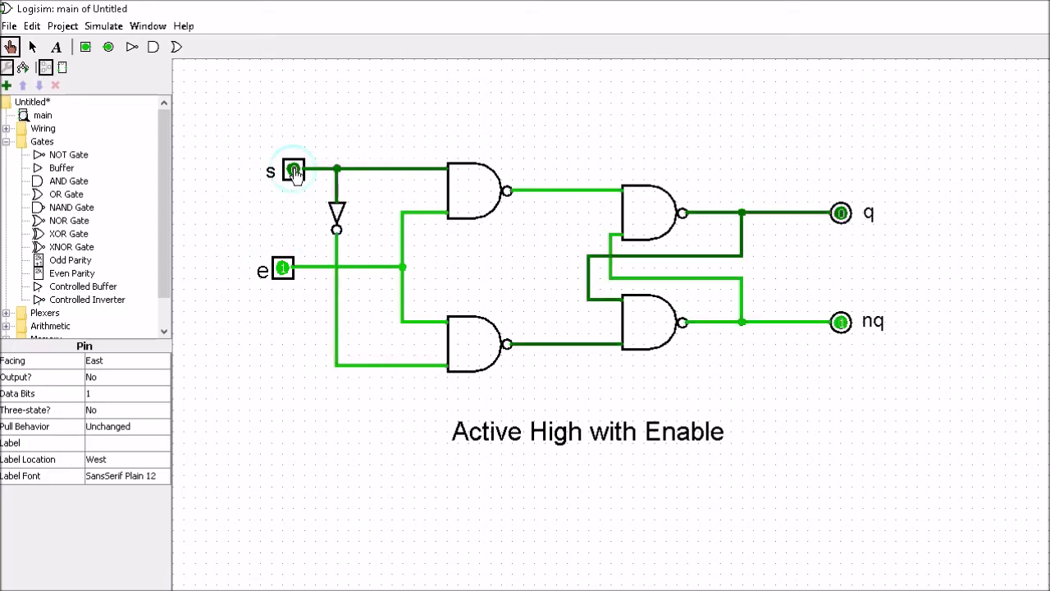
pyautogui.click(294, 173)
pyautogui.click(294, 173)
pyautogui.click(293, 173)
pyautogui.click(293, 172)
pyautogui.click(293, 172)
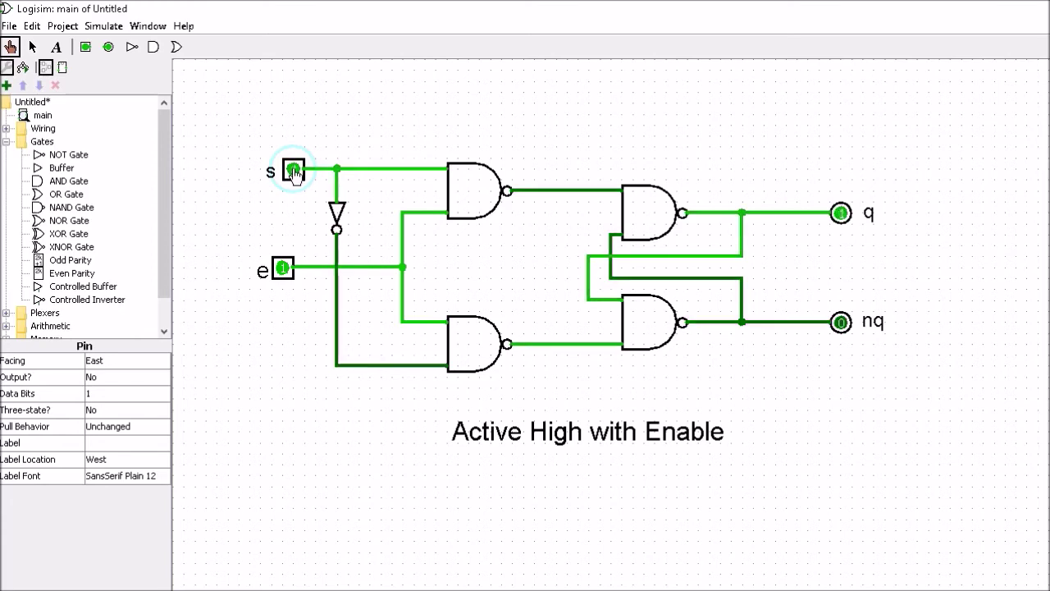
# Step: Set e to 0 with s at 1 and toggle s repeatedly to test whether q holds its stored value
pyautogui.click(282, 269)
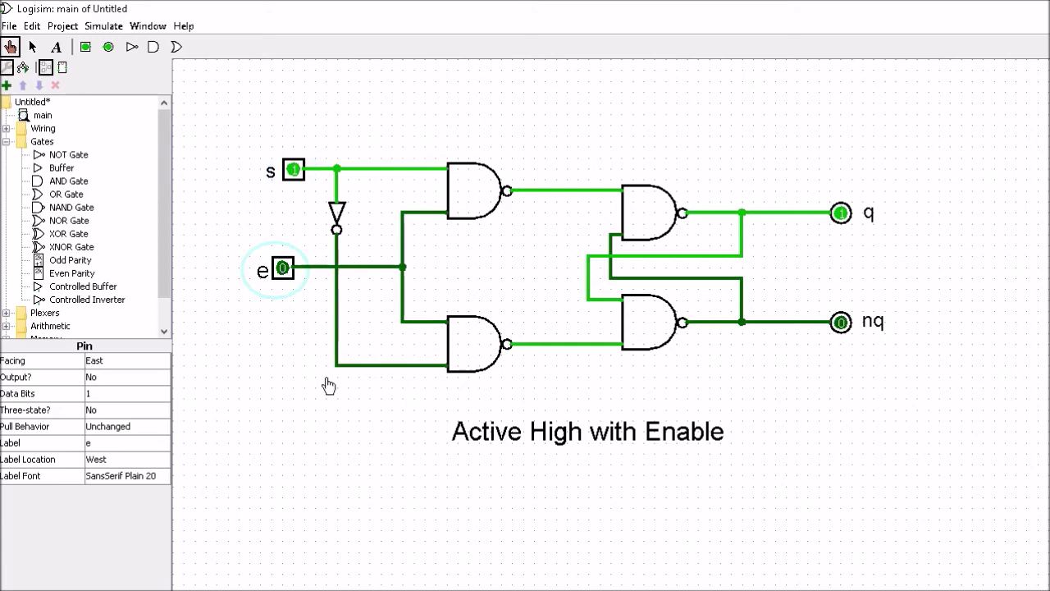
pyautogui.click(294, 170)
pyautogui.click(294, 171)
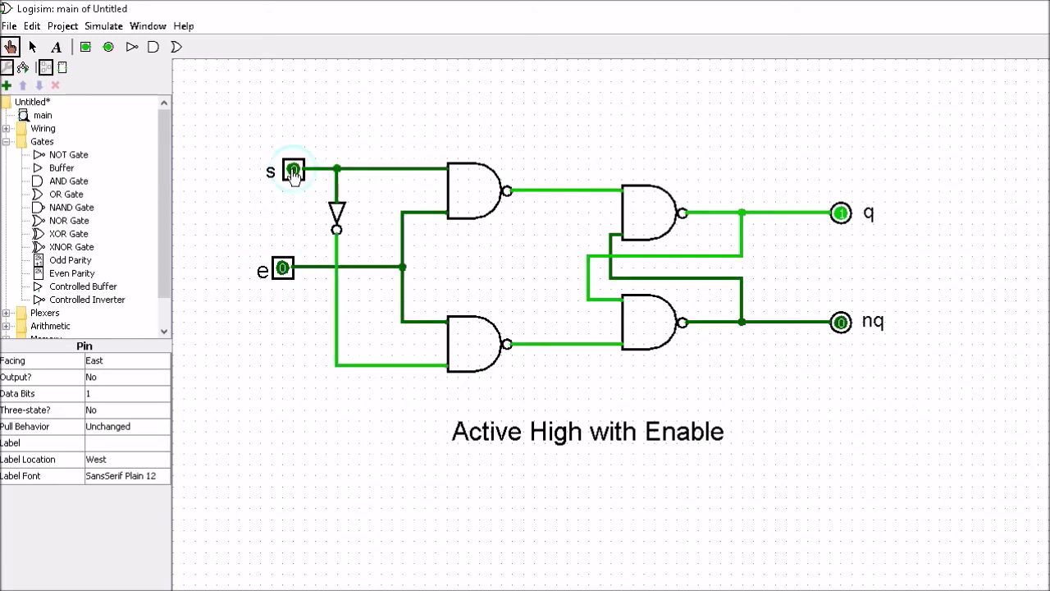
pyautogui.click(294, 171)
pyautogui.click(294, 171)
pyautogui.click(293, 171)
pyautogui.click(294, 170)
pyautogui.click(294, 171)
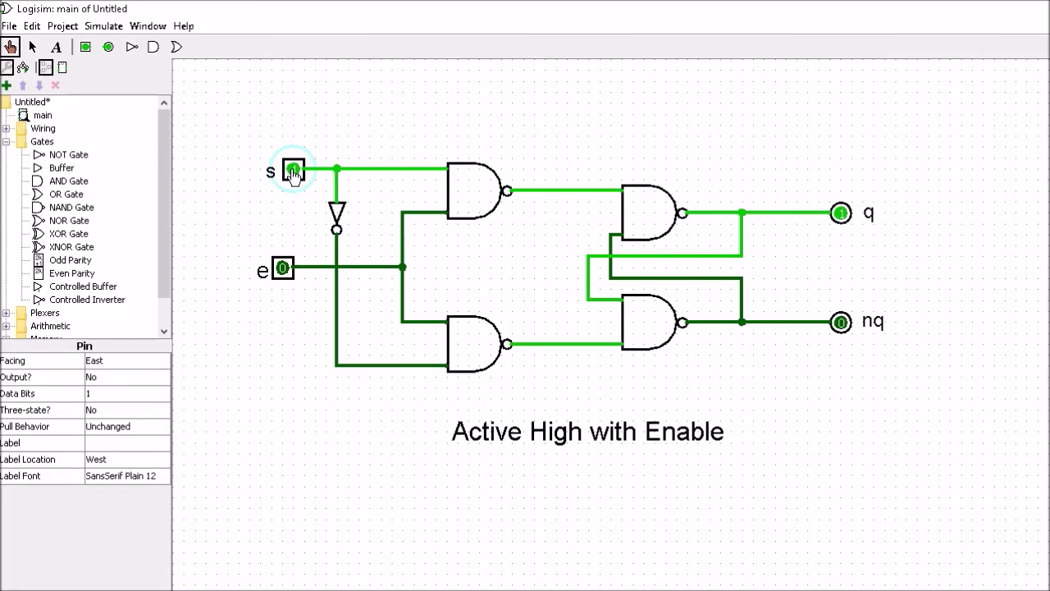
# Step: Store a 0 in the latch by setting e to 1, s to 0, and e back to 0
pyautogui.click(282, 268)
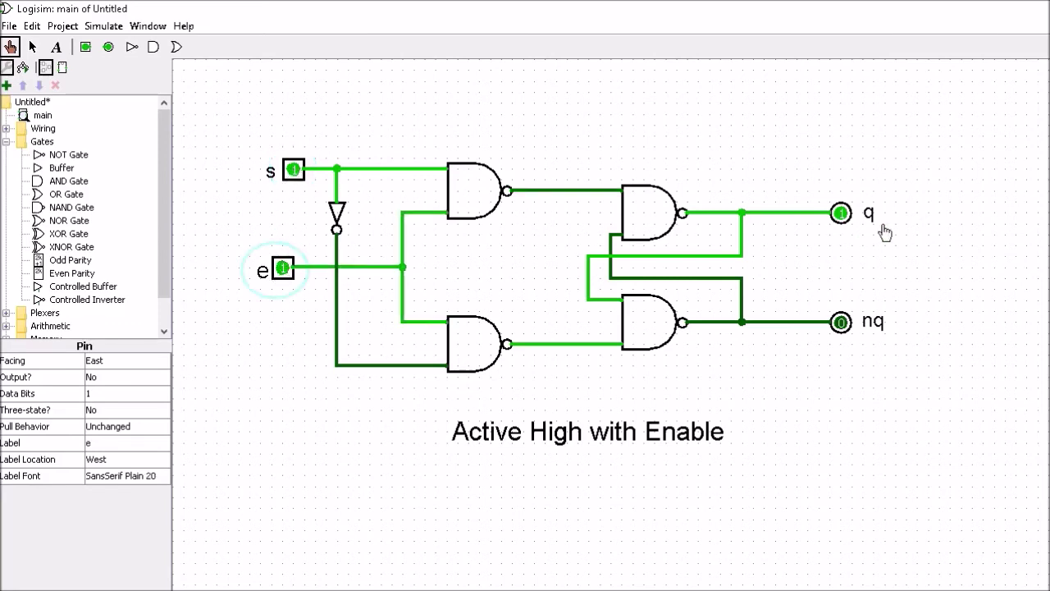
pyautogui.click(294, 171)
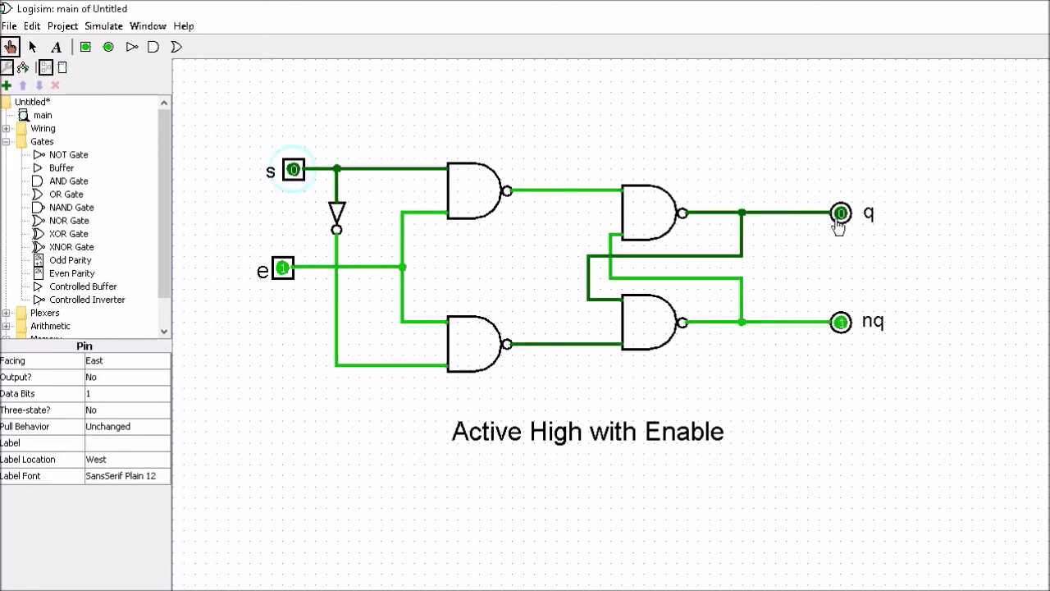
pyautogui.click(283, 269)
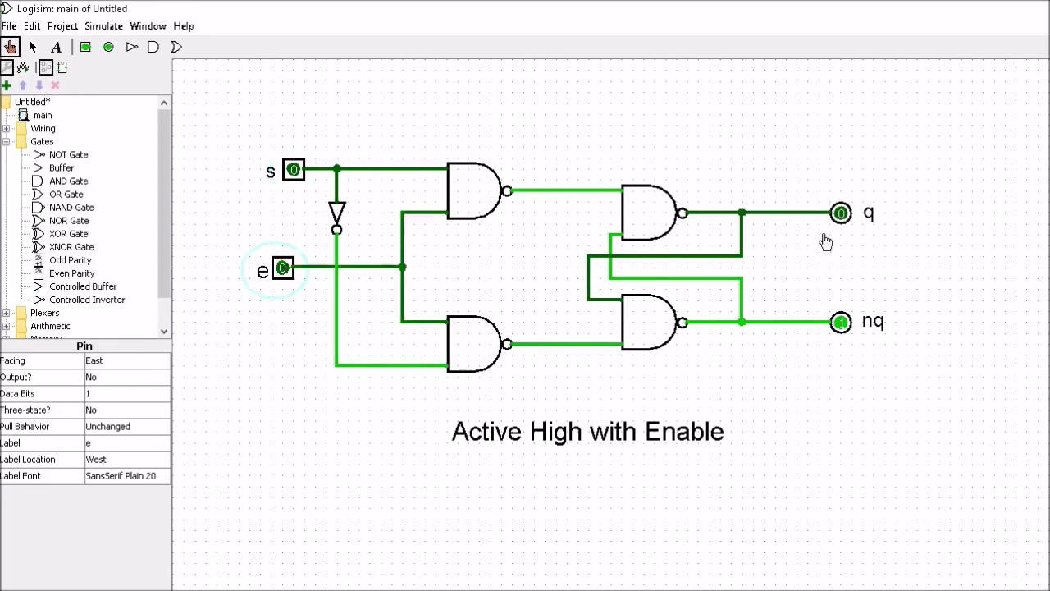
# Step: Toggle s repeatedly while e is 0 to test whether the stored 0 is retained, ending with s at 1
pyautogui.click(294, 170)
pyautogui.click(294, 170)
pyautogui.click(294, 170)
pyautogui.click(293, 171)
pyautogui.click(294, 170)
pyautogui.click(294, 171)
pyautogui.click(294, 171)
pyautogui.click(294, 171)
pyautogui.click(294, 170)
pyautogui.click(293, 171)
pyautogui.click(294, 171)
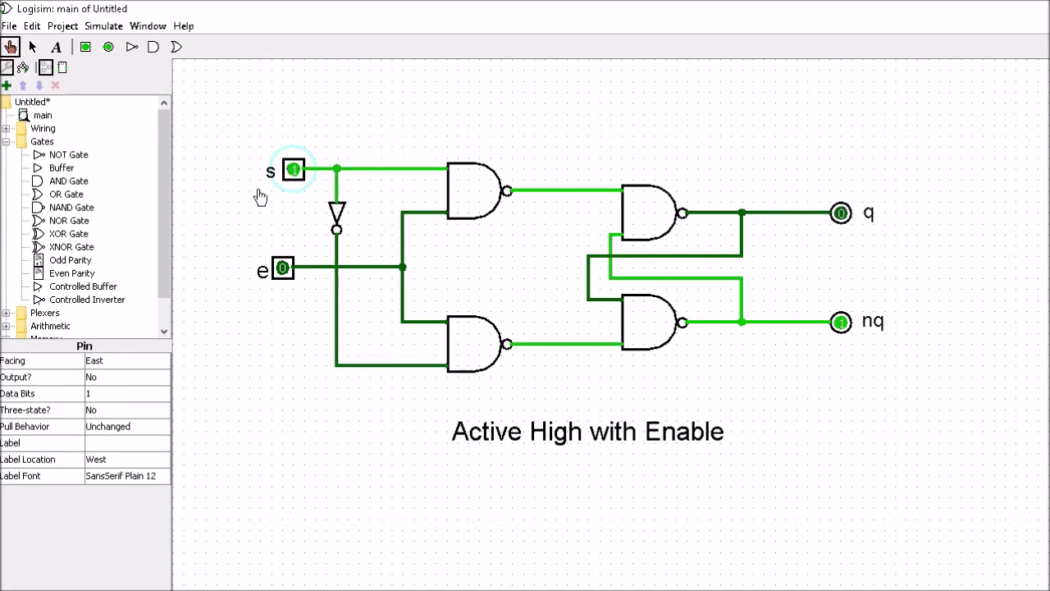
# Step: Delete the nq output pin together with its wire stub and its text label
pyautogui.click(33, 47)
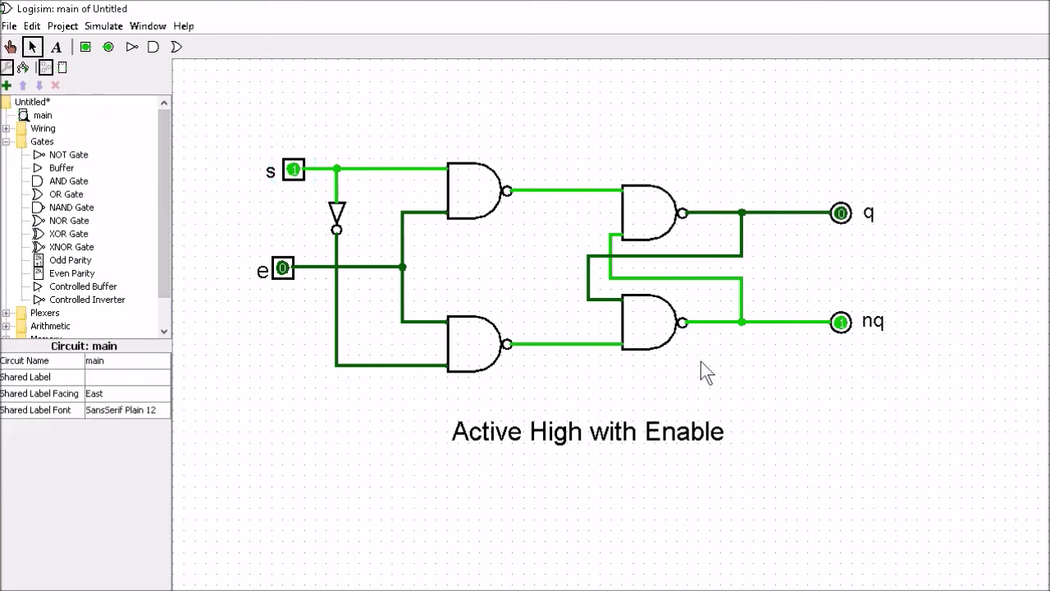
pyautogui.click(842, 325)
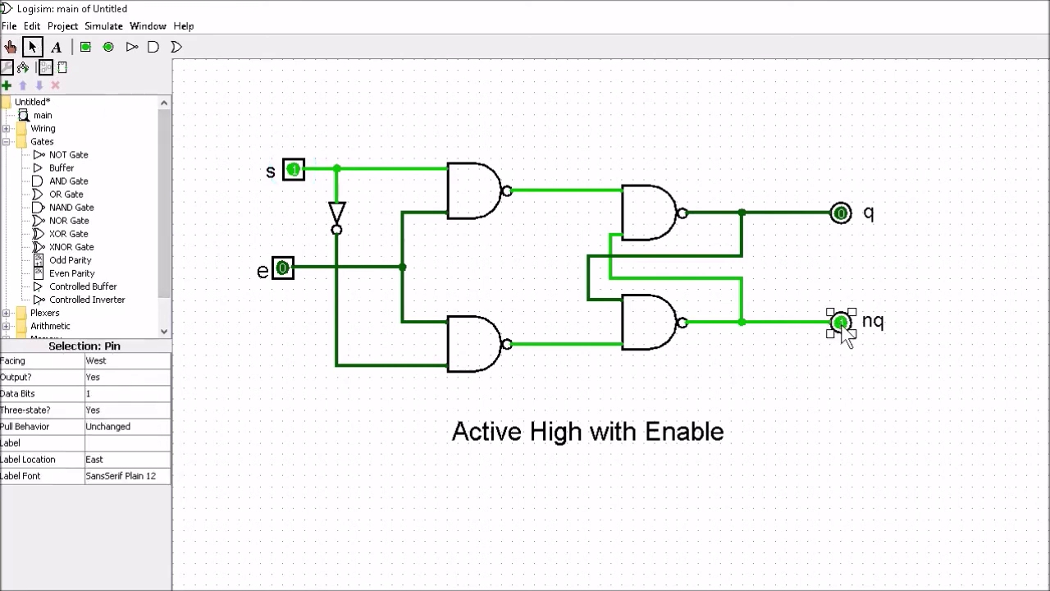
pyautogui.press('Delete')
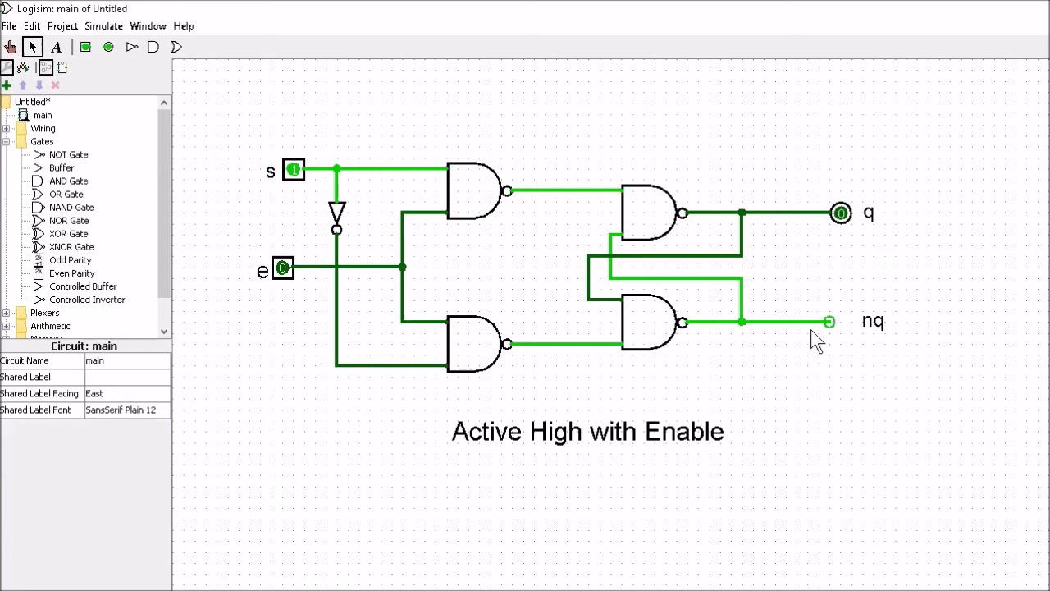
pyautogui.click(809, 325)
pyautogui.press('Delete')
pyautogui.click(872, 326)
pyautogui.press('Delete')
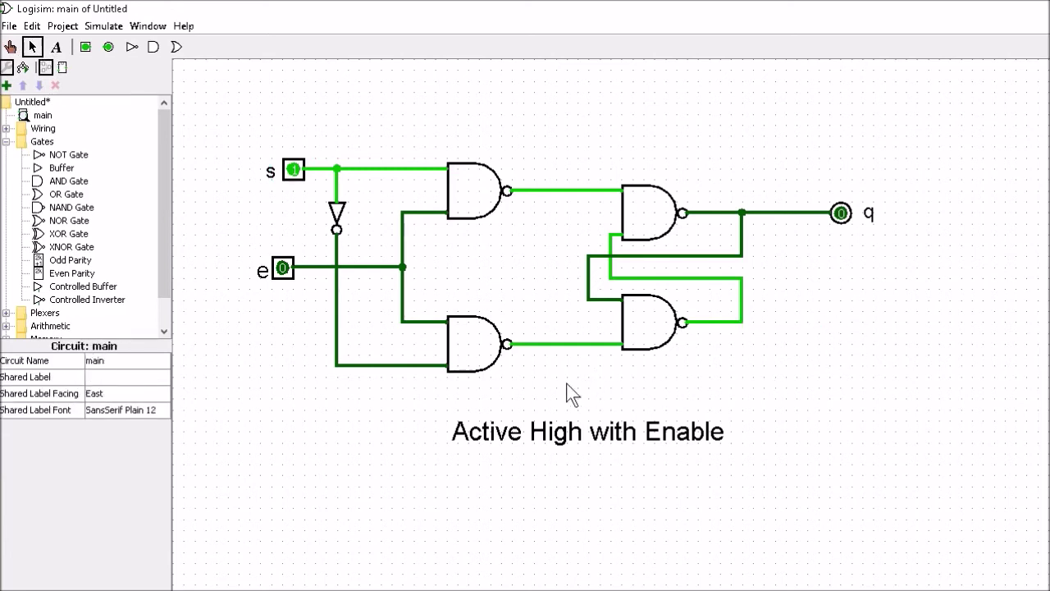
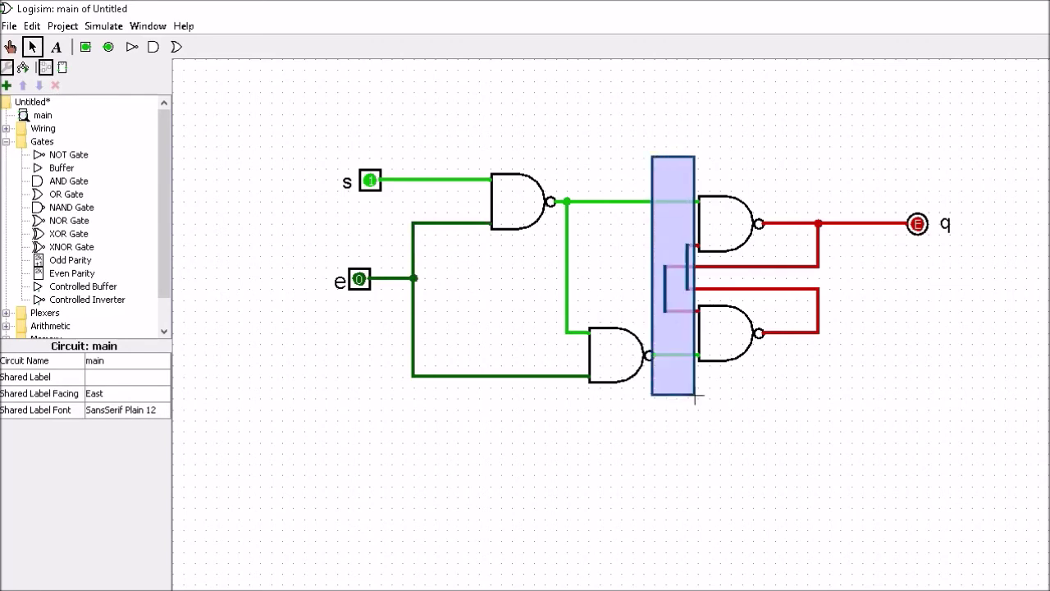
# Step: Undo the last edit and shift the whole circuit slightly to the left
pyautogui.hotkey('ctrl', 'z')
pyautogui.hotkey('ctrl', 'a')
pyautogui.moveTo(501, 207); pyautogui.dragTo(479, 207)
# Step: Add the title "1 bit memory cell" below the circuit and adjust its font size
pyautogui.click(56, 47)
pyautogui.click(475, 443)
pyautogui.write('1 bit memory cell')
pyautogui.click(120, 377)
pyautogui.click(300, 129)
pyautogui.click(147, 309)
pyautogui.click(32, 47)
pyautogui.click(607, 443)
pyautogui.click(120, 377)
pyautogui.click(300, 102)
pyautogui.click(146, 308)
# Step: Set e and s to 0, and pulse e to 1 and back to 0 to store a 0 in the memory cell
pyautogui.click(11, 47)
pyautogui.click(348, 279)
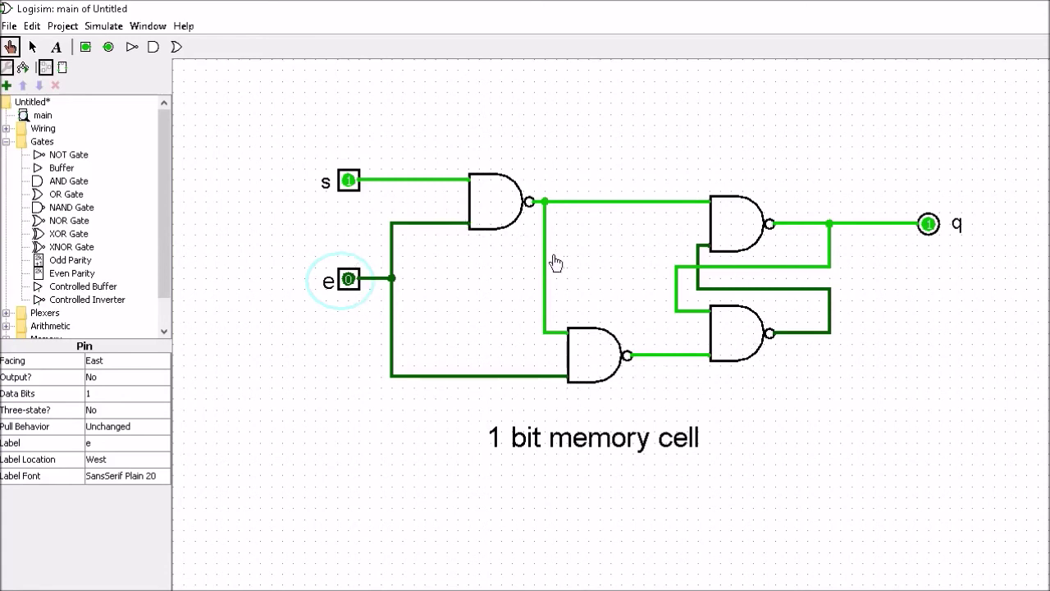
pyautogui.click(348, 182)
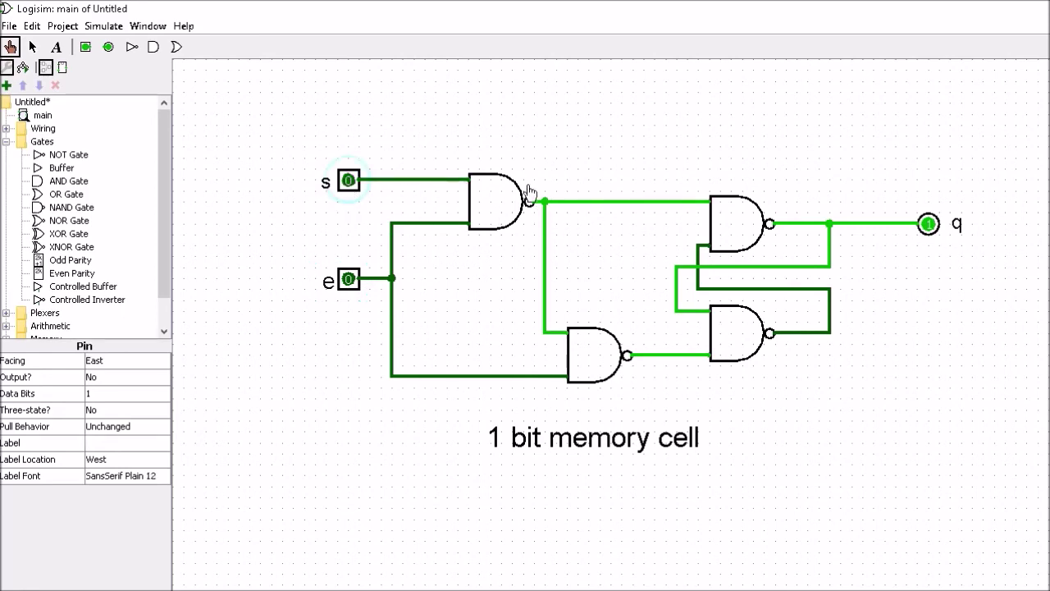
pyautogui.click(348, 281)
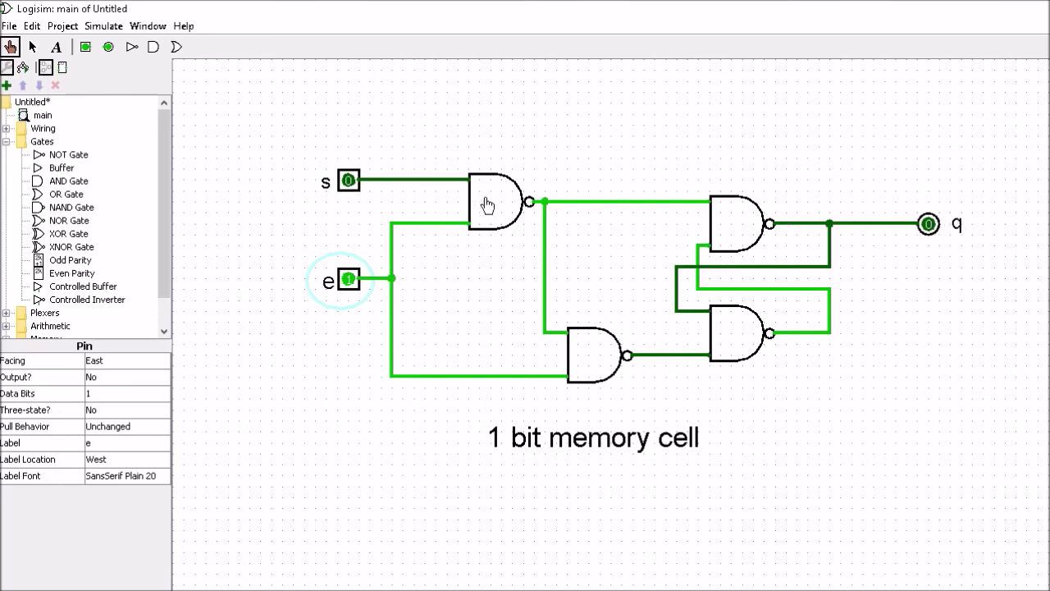
pyautogui.click(349, 280)
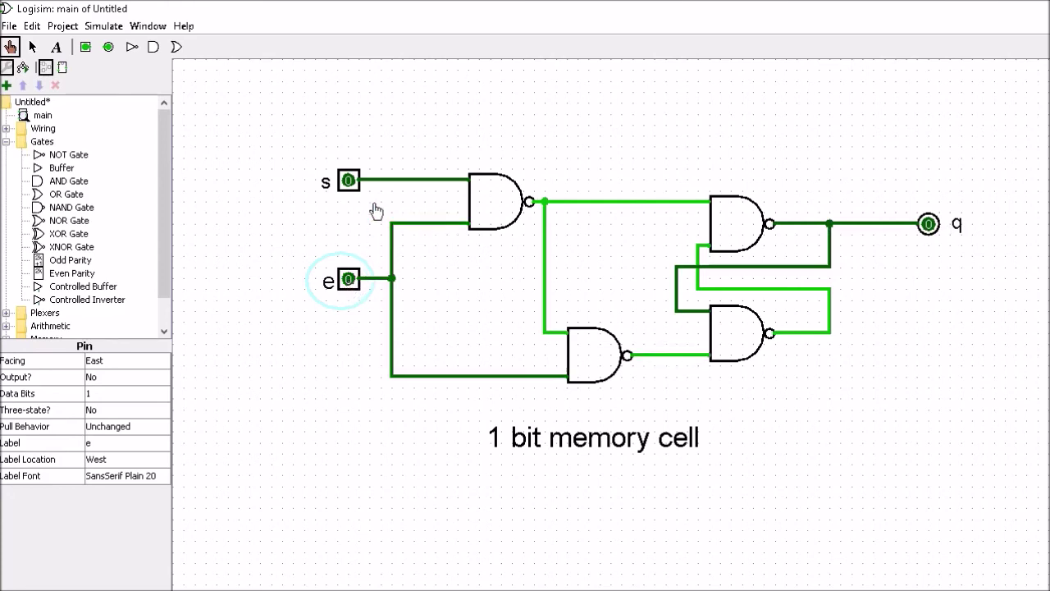
# Step: Toggle s repeatedly while e is 0 to test whether the memory cell keeps its value, ending with s at 0
pyautogui.click(349, 181)
pyautogui.click(349, 182)
pyautogui.click(348, 181)
pyautogui.click(349, 182)
pyautogui.click(349, 182)
pyautogui.click(348, 181)
pyautogui.click(349, 182)
pyautogui.click(349, 182)
pyautogui.click(348, 181)
pyautogui.click(349, 181)
pyautogui.click(349, 181)
pyautogui.click(349, 182)
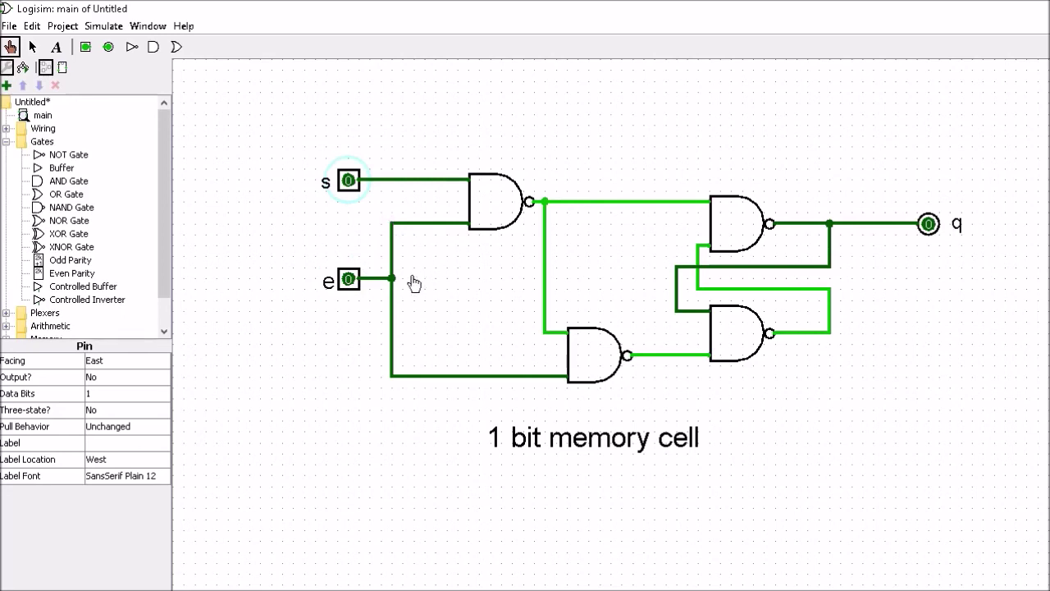
# Step: Add a new circuit named CPU_MEM_1 to the project
pyautogui.click(66, 27)
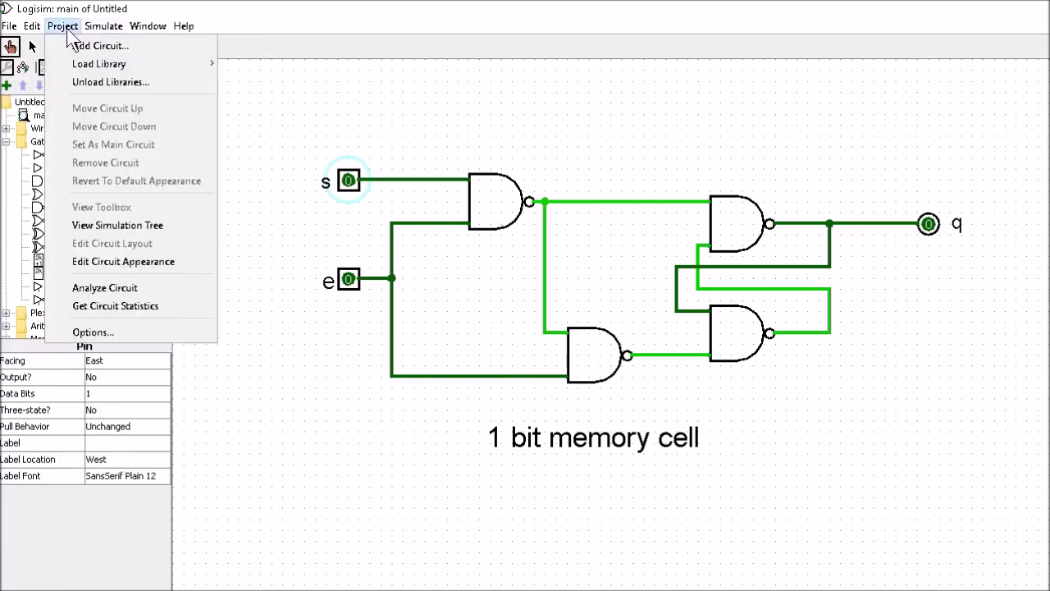
pyautogui.click(89, 47)
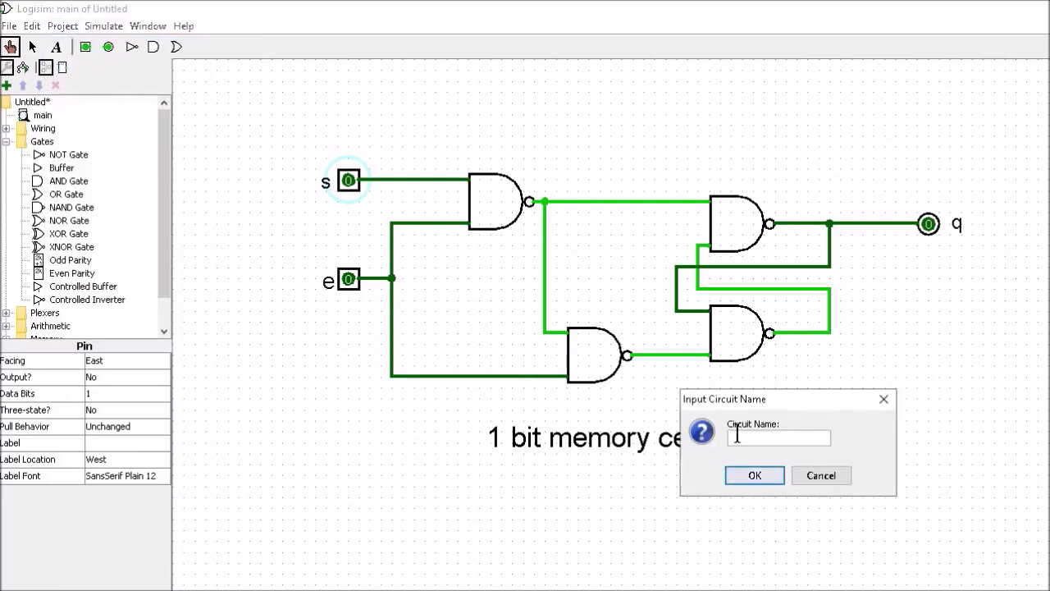
pyautogui.write('CPU_MEM')
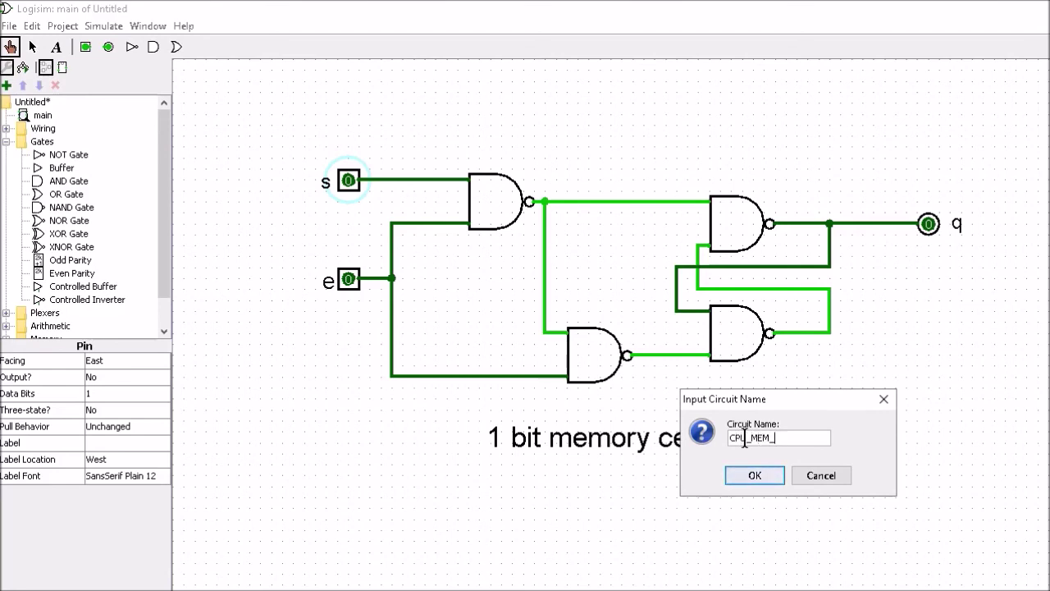
pyautogui.write('_1')
pyautogui.click(750, 478)
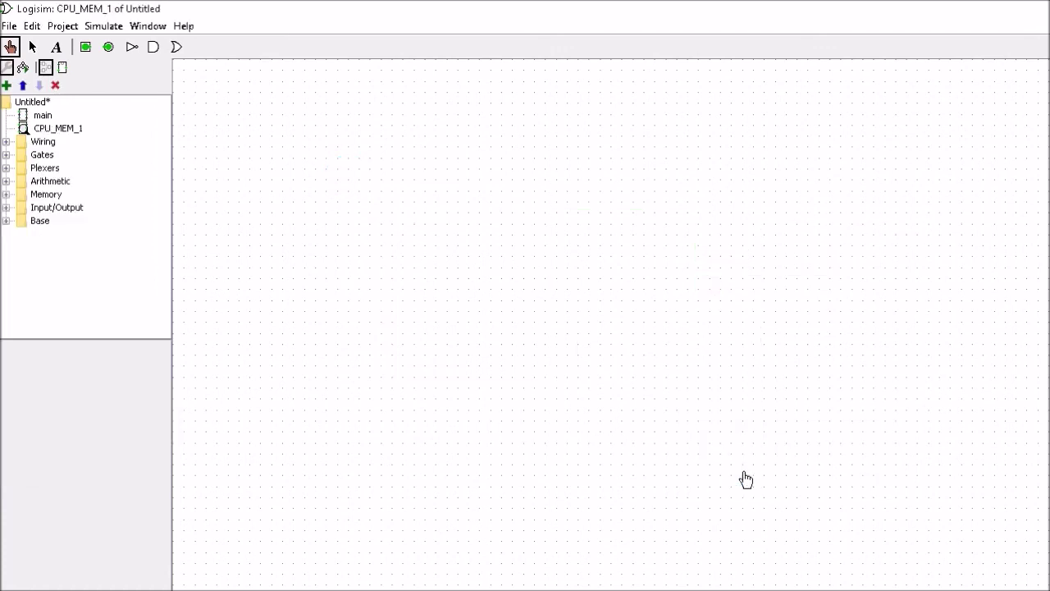
# Step: Cut the entire 1 bit memory cell circuit with its labels out of main and paste it into CPU_MEM_1
pyautogui.click(57, 128)
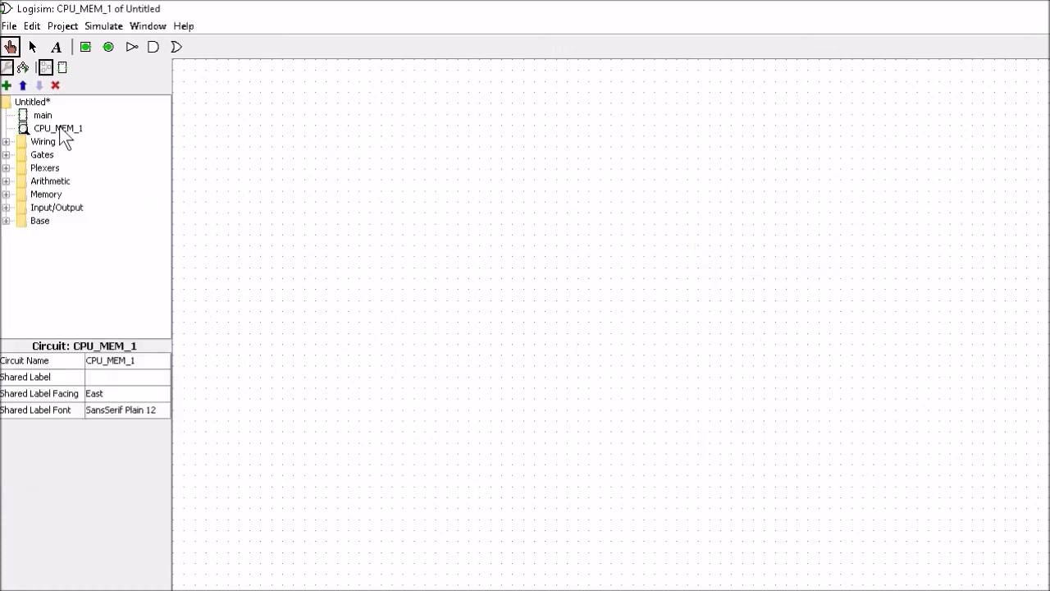
pyautogui.doubleClick(43, 115)
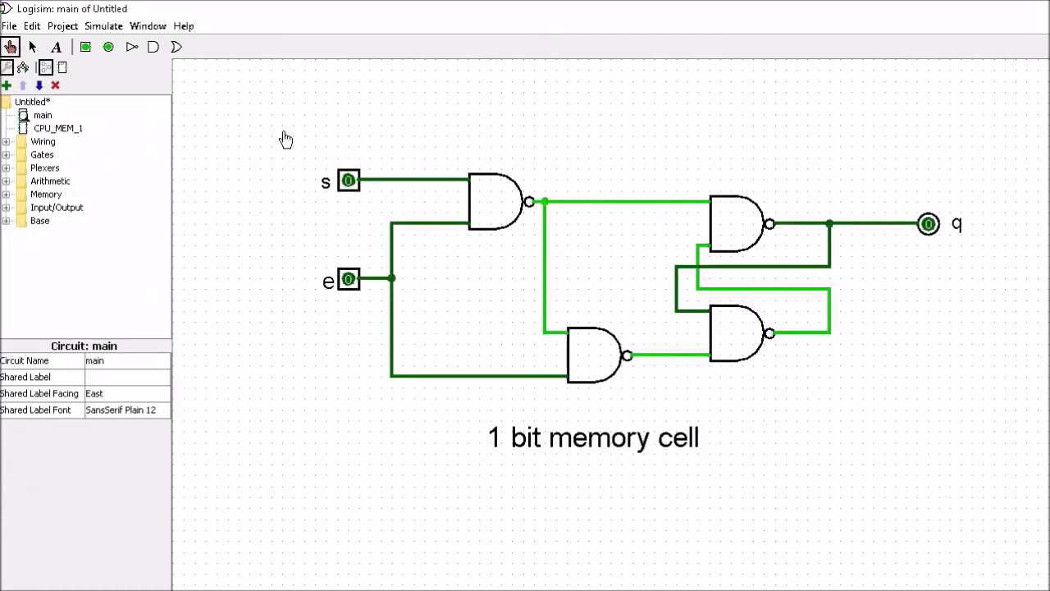
pyautogui.click(34, 48)
pyautogui.moveTo(308, 142); pyautogui.dragTo(1020, 490)
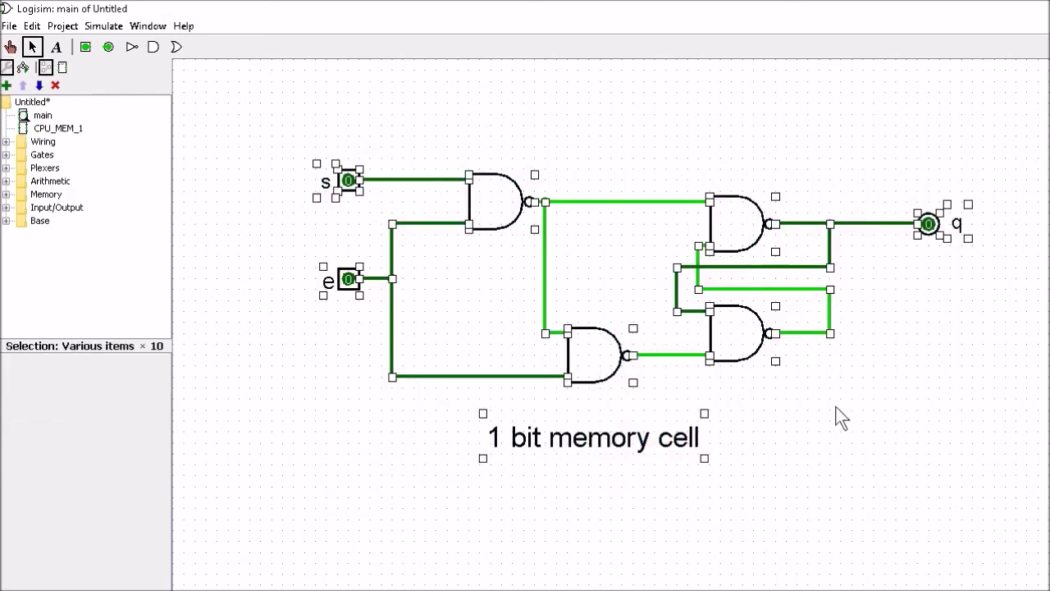
pyautogui.hotkey('ctrl', 'x')
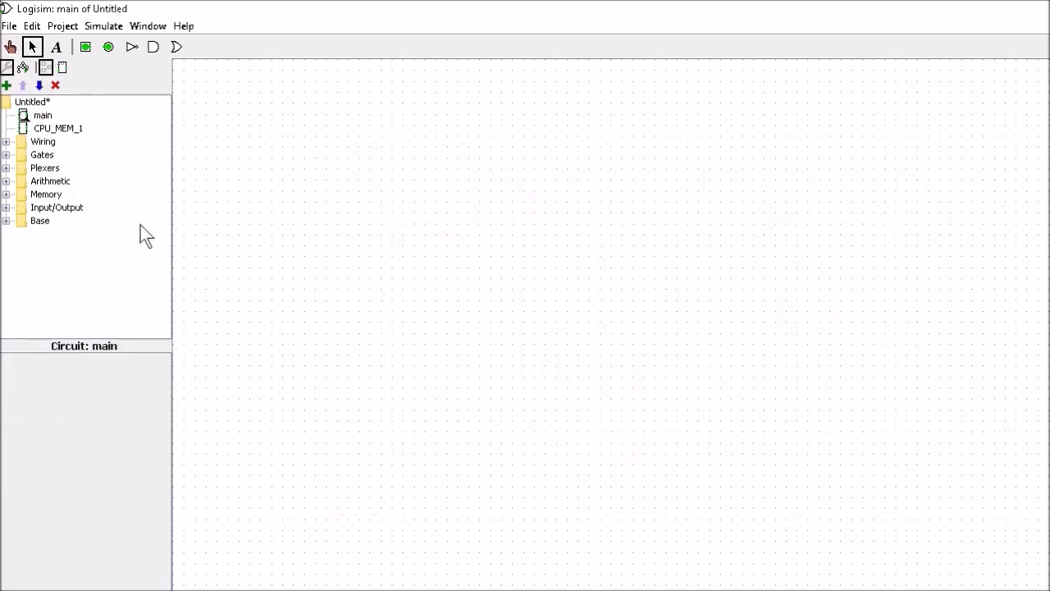
pyautogui.doubleClick(72, 130)
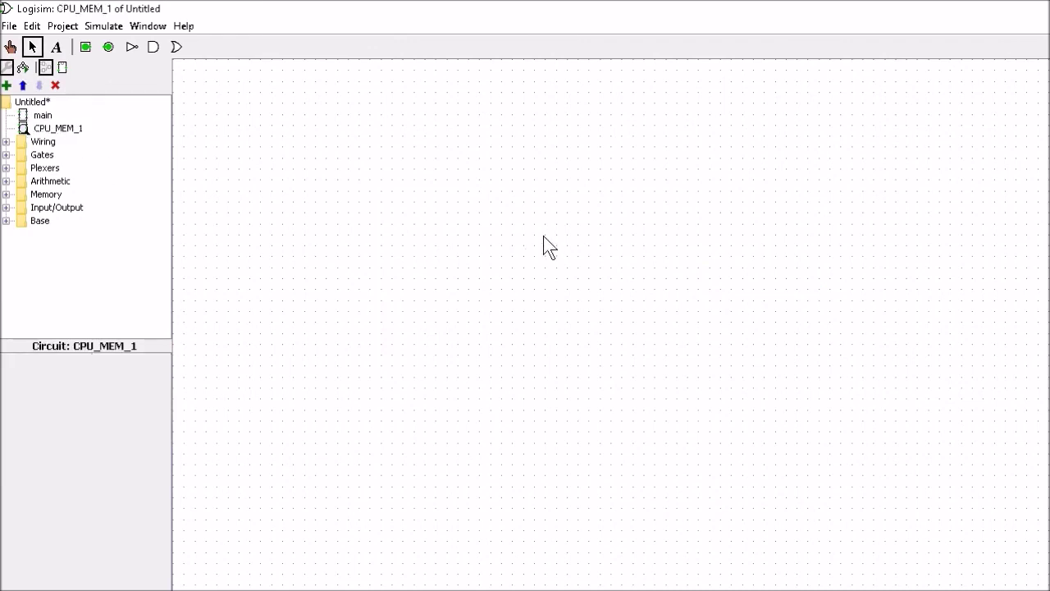
pyautogui.hotkey('ctrl', 'v')
pyautogui.click(769, 555)
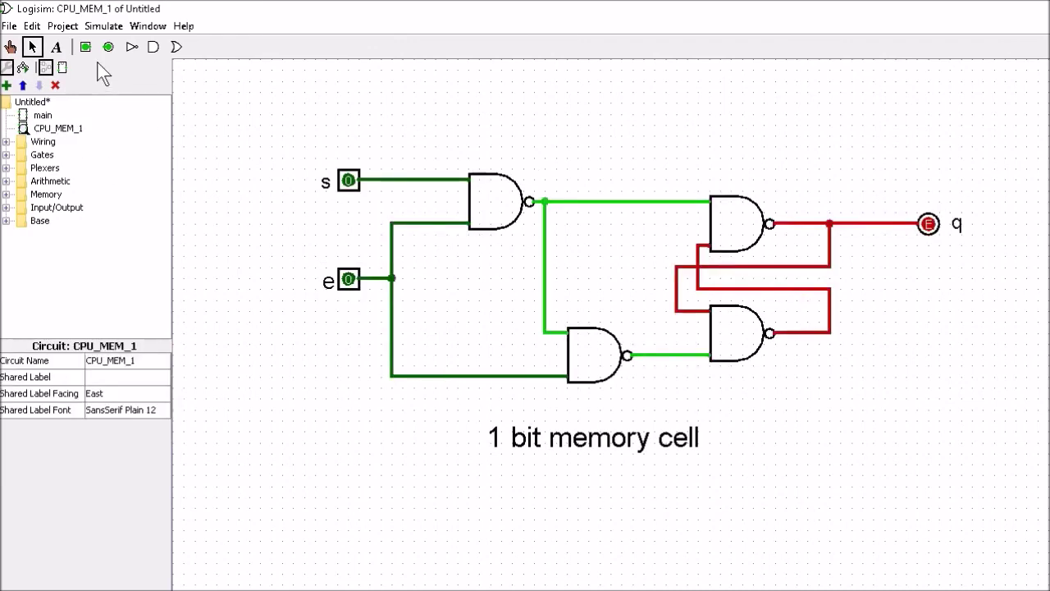
# Step: Open the appearance of CPU_MEM_1 for editing and draw an upright rectangle, larger than the default box, to its right
pyautogui.rightClick(47, 127)
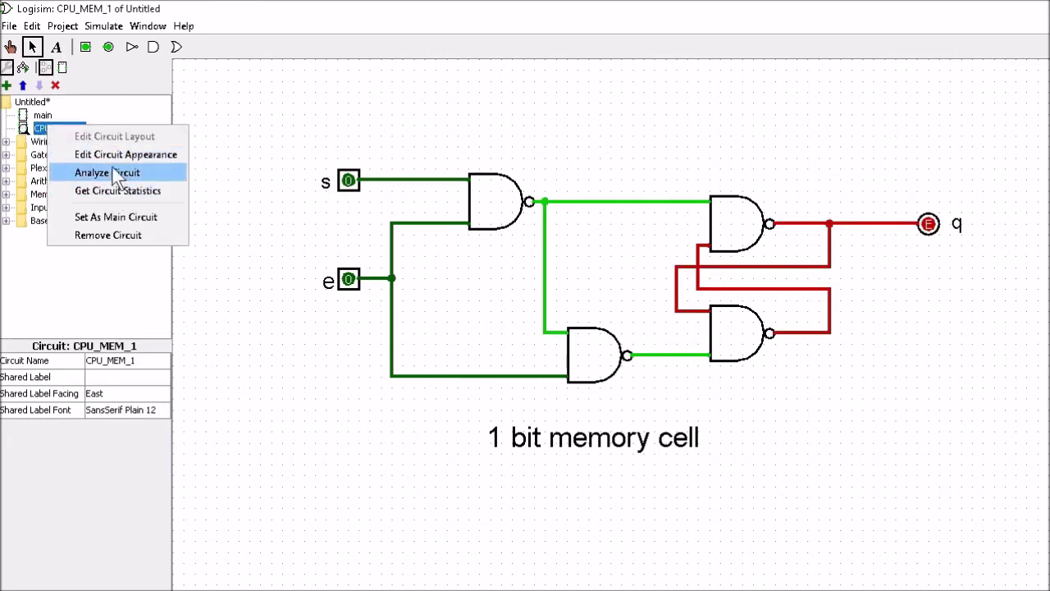
pyautogui.click(119, 155)
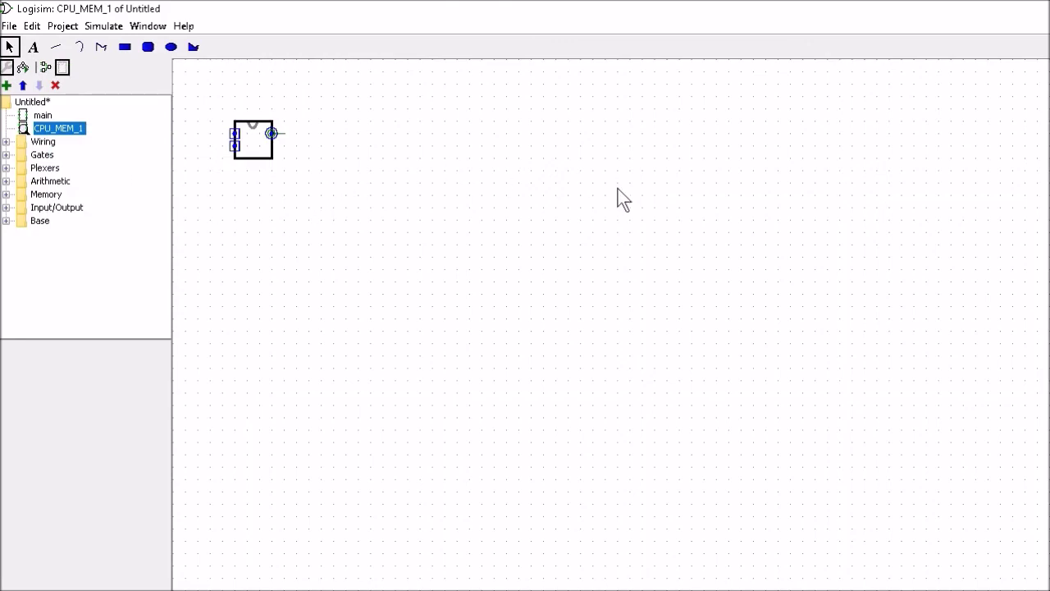
pyautogui.click(125, 46)
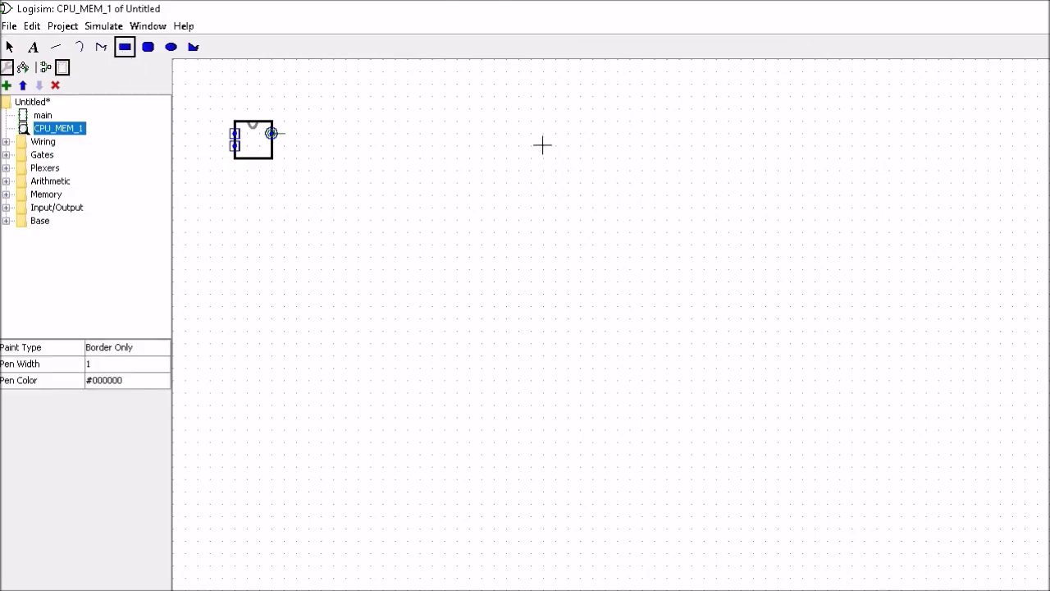
pyautogui.moveTo(532, 133)
pyautogui.mouseDown()
pyautogui.moveTo(563, 221)
pyautogui.moveTo(606, 233)
pyautogui.mouseUp()
# Step: Move the output port to the new rectangle's right edge and both inputs to its left edge, replacing the default box and moving the notch
pyautogui.click(277, 134)
pyautogui.moveTo(235, 133); pyautogui.dragTo(531, 158)
pyautogui.moveTo(234, 146); pyautogui.dragTo(531, 207)
pyautogui.click(263, 121)
pyautogui.press('Delete')
pyautogui.moveTo(252, 126); pyautogui.dragTo(569, 134)
pyautogui.click(33, 47)
pyautogui.click(277, 293)
pyautogui.write('s r')
pyautogui.click(10, 47)
pyautogui.press('Delete')
# Step: Add three separate text labels s, r and q in the empty area below the symbol
pyautogui.click(33, 46)
pyautogui.click(258, 272)
pyautogui.write('S')
pyautogui.click(265, 306)
pyautogui.write('r')
pyautogui.click(260, 352)
pyautogui.write('q')
# Step: Add the texts cpu, mem and 1 as three separate labels below the port labels
pyautogui.click(264, 386)
pyautogui.write('cpu')
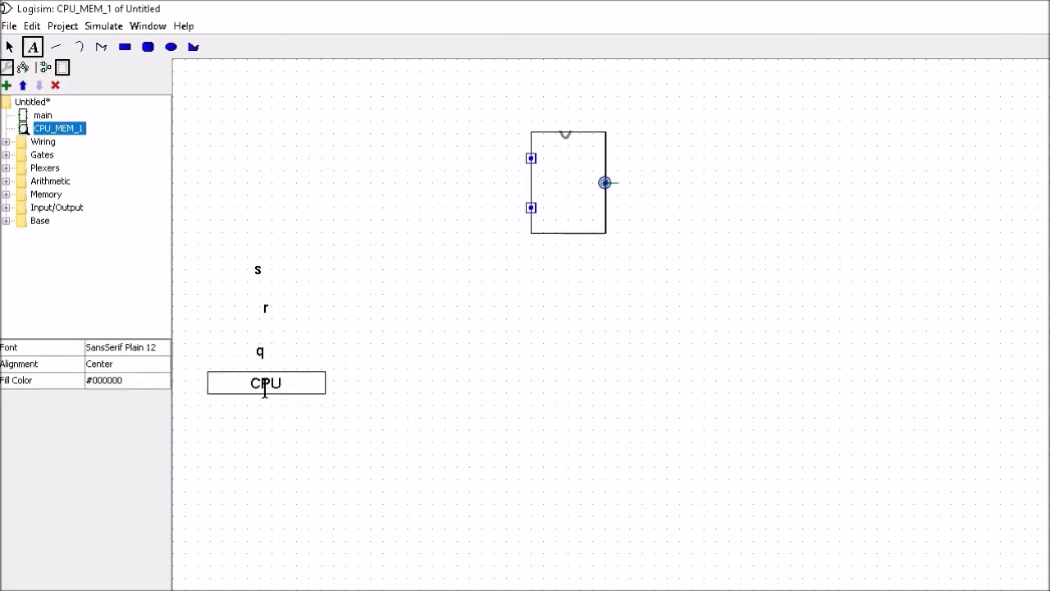
pyautogui.click(288, 426)
pyautogui.write('mem')
pyautogui.click(284, 490)
pyautogui.write('1')
# Step: Place the s and r labels beside the two input ports and the q label beside the output port, inside the rectangle
pyautogui.click(10, 46)
pyautogui.moveTo(257, 269); pyautogui.dragTo(542, 157)
pyautogui.moveTo(265, 308); pyautogui.dragTo(540, 207)
pyautogui.moveTo(260, 352); pyautogui.dragTo(592, 183)
# Step: Stack the cpu, mem and 1 labels closely in the middle of the symbol's rectangle
pyautogui.click(266, 384)
pyautogui.moveTo(265, 384); pyautogui.dragTo(566, 151)
pyautogui.moveTo(289, 424); pyautogui.dragTo(567, 187)
pyautogui.moveTo(285, 486); pyautogui.dragTo(566, 206)
pyautogui.click(495, 243)
pyautogui.click(566, 186)
pyautogui.moveTo(569, 160); pyautogui.dragTo(569, 176)
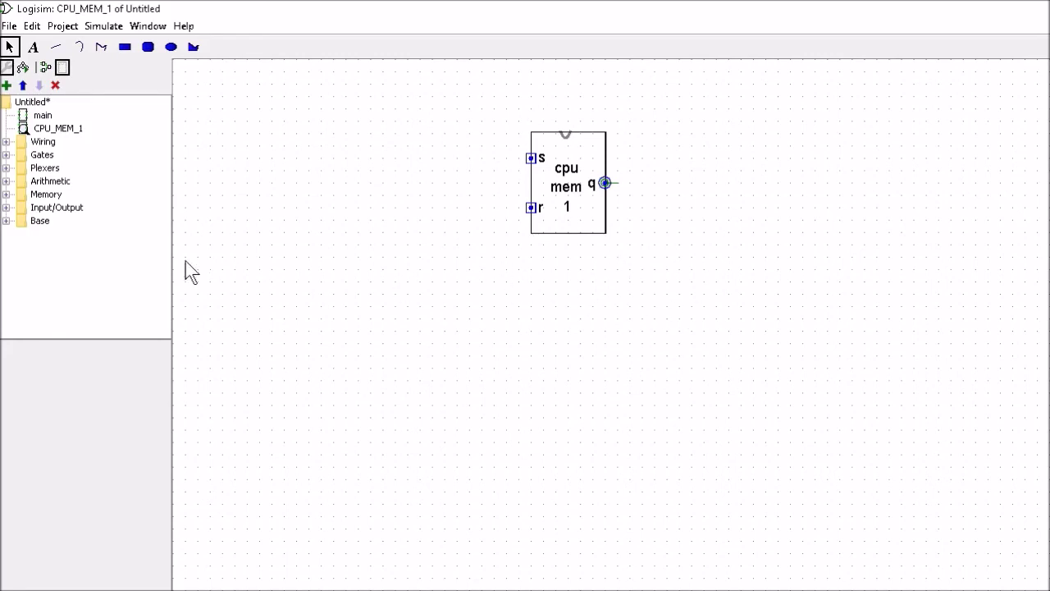
# Step: Place two CPU_MEM_1 components in the main circuit, one directly below the other
pyautogui.doubleClick(42, 117)
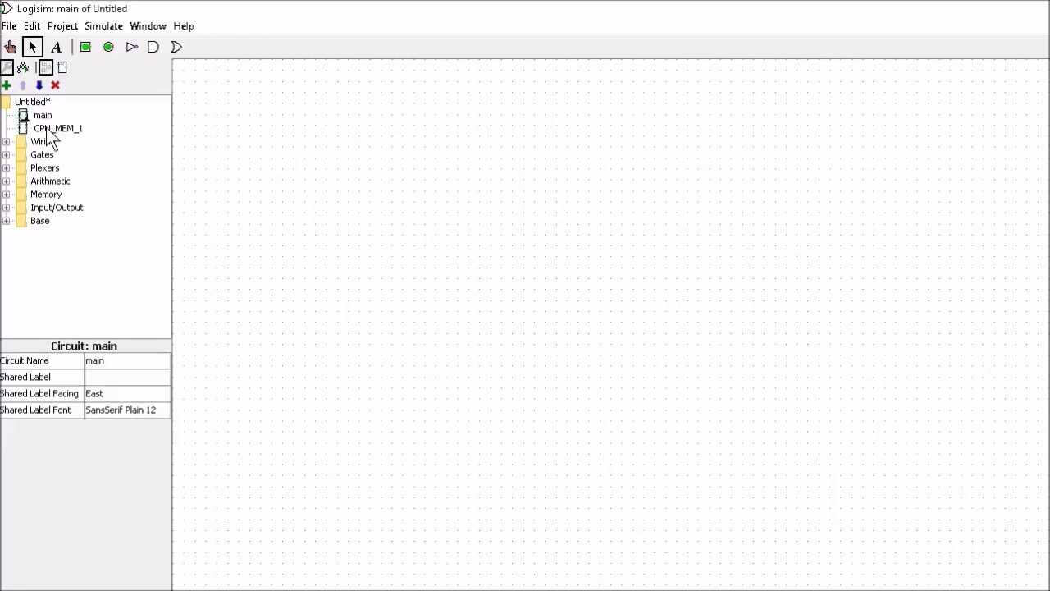
pyautogui.click(48, 129)
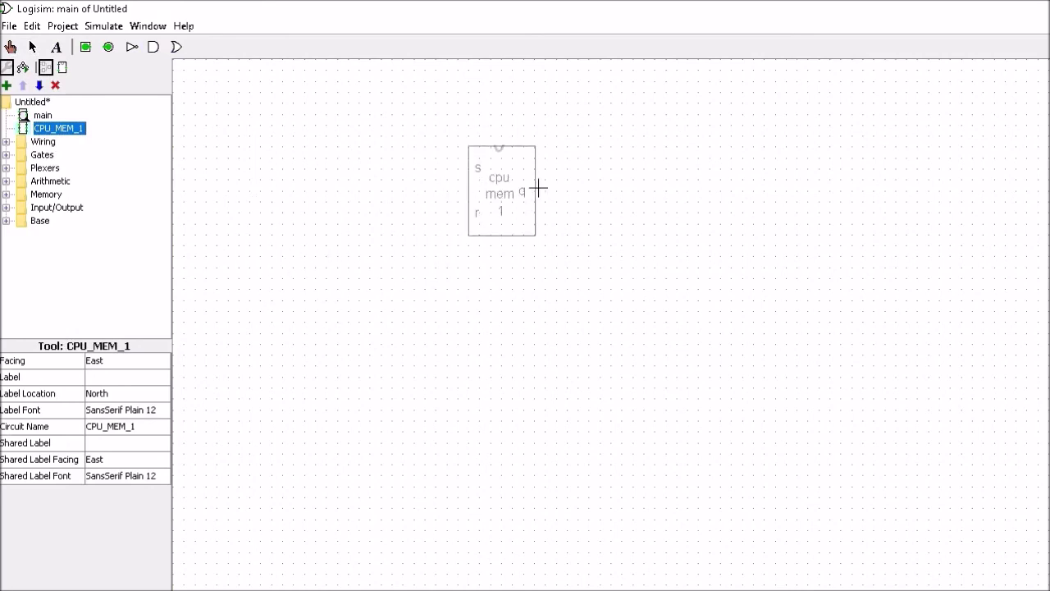
pyautogui.click(545, 180)
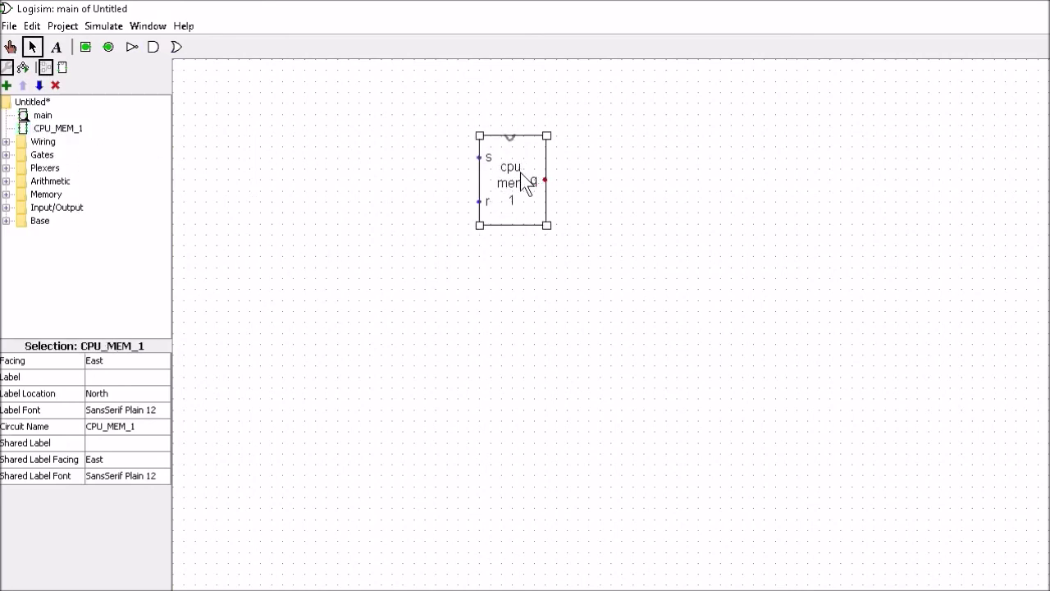
pyautogui.moveTo(547, 225)
pyautogui.mouseDown()
pyautogui.moveTo(534, 304)
pyautogui.moveTo(542, 300)
pyautogui.mouseUp()
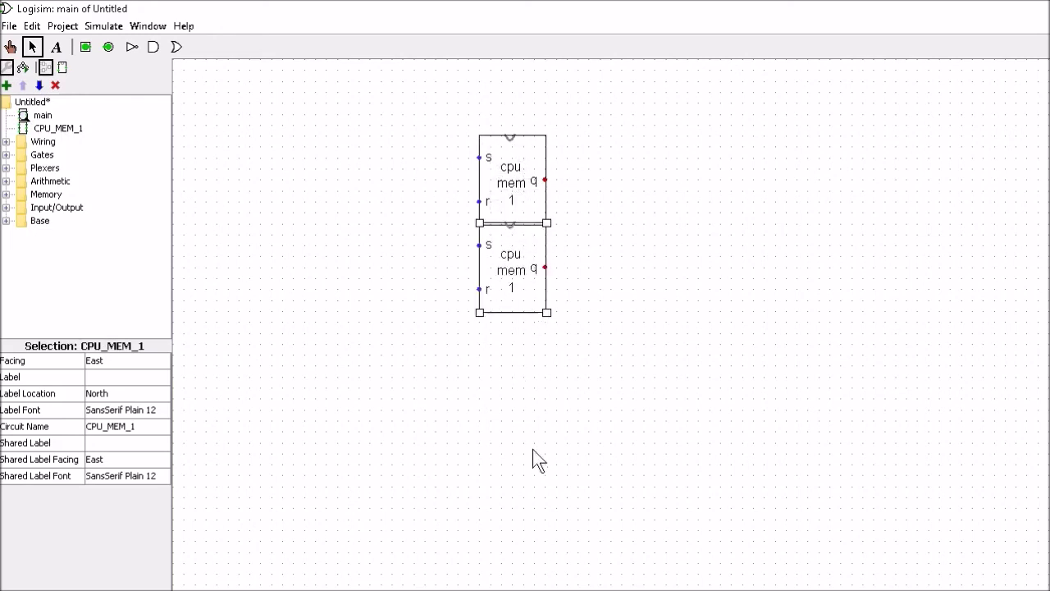